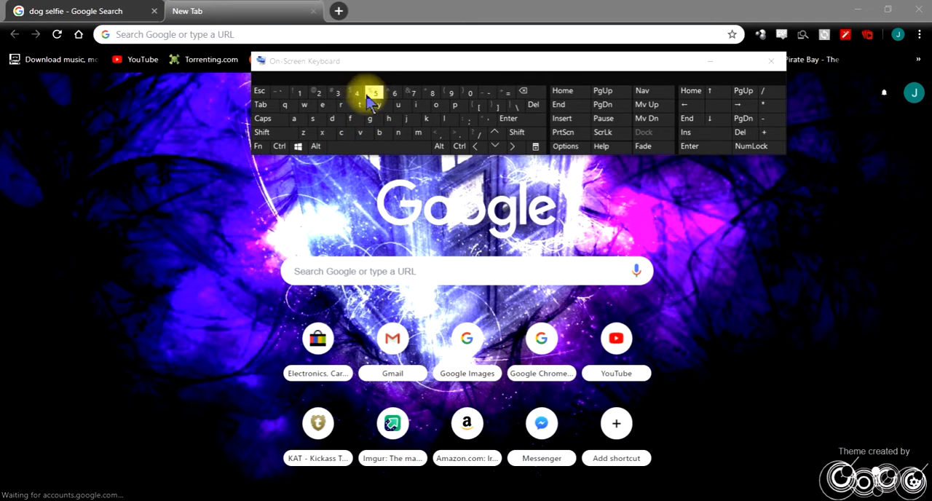
- Open the Google Images page at images.google.com in the empty browser tab
{"action": "left_click", "coordinate": [286, 39]}
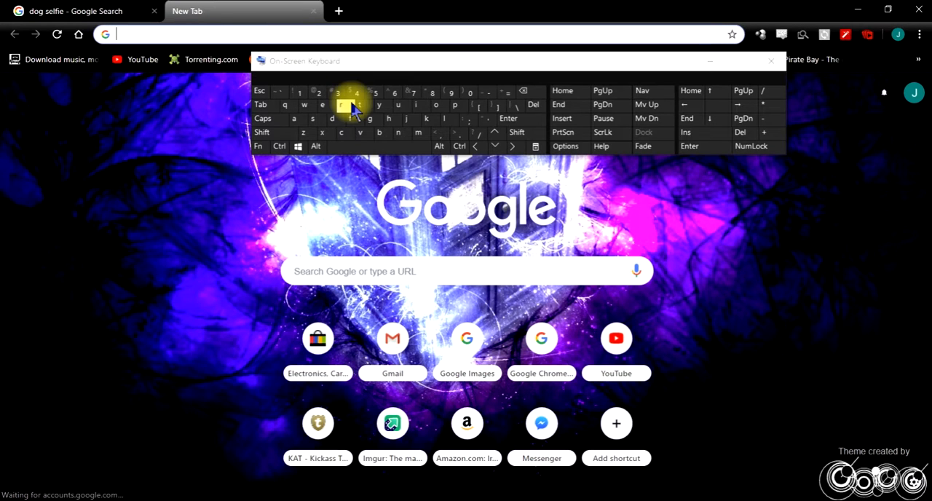
{"action": "left_click", "coordinate": [416, 104]}
{"action": "left_click", "coordinate": [416, 138]}
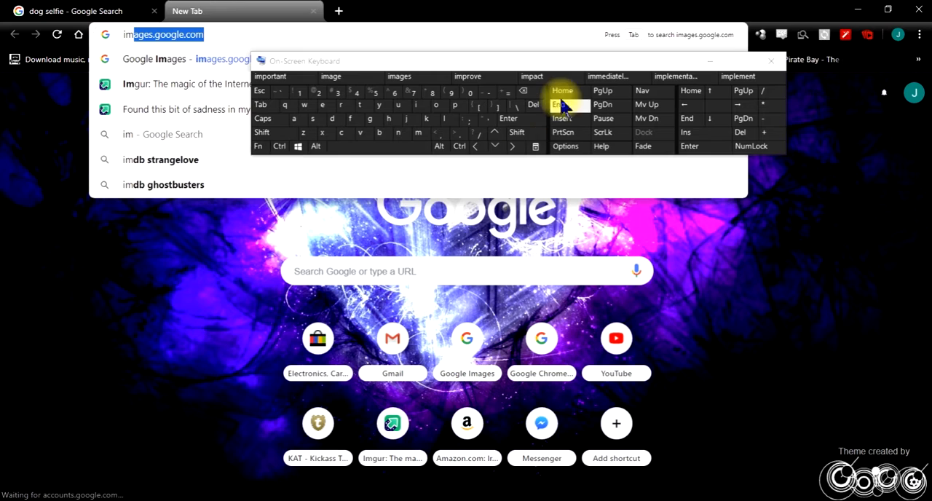
{"action": "left_click", "coordinate": [521, 118]}
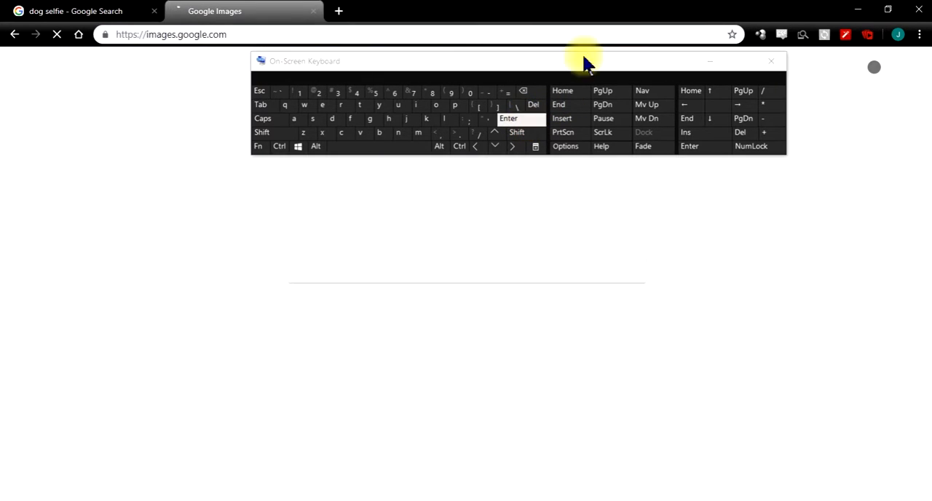
- Search Google Images for "eiffel tower", moving the on-screen keyboard out of the way and minimizing it once the search is submitted
{"action": "left_click_drag", "start_coordinate": [590, 66], "coordinate": [712, 296]}
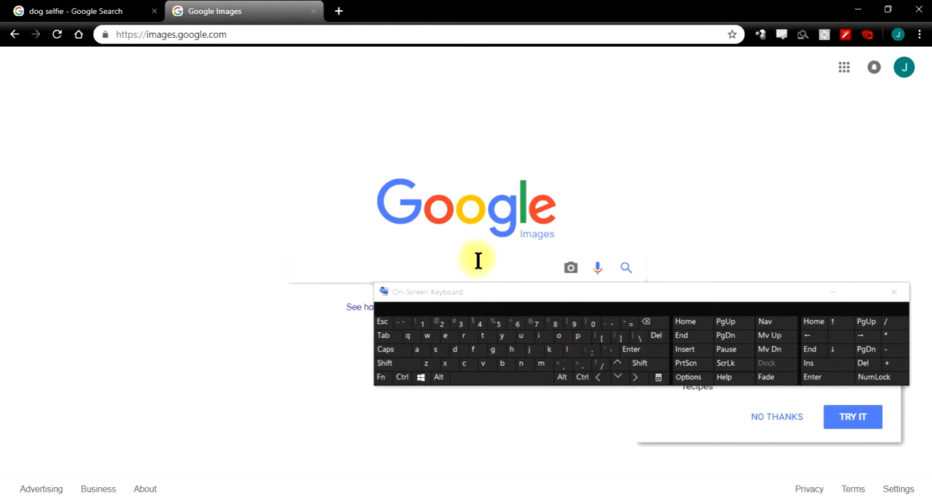
{"action": "left_click", "coordinate": [446, 336]}
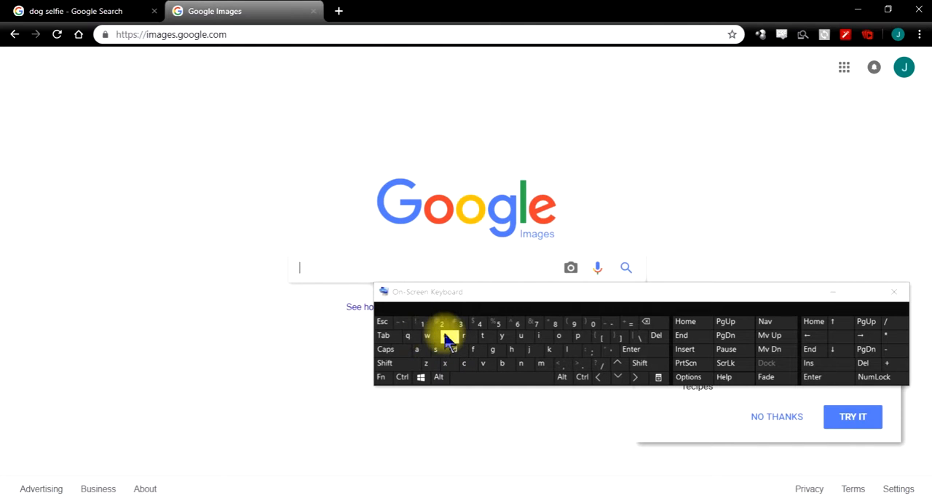
{"action": "left_click", "coordinate": [546, 339]}
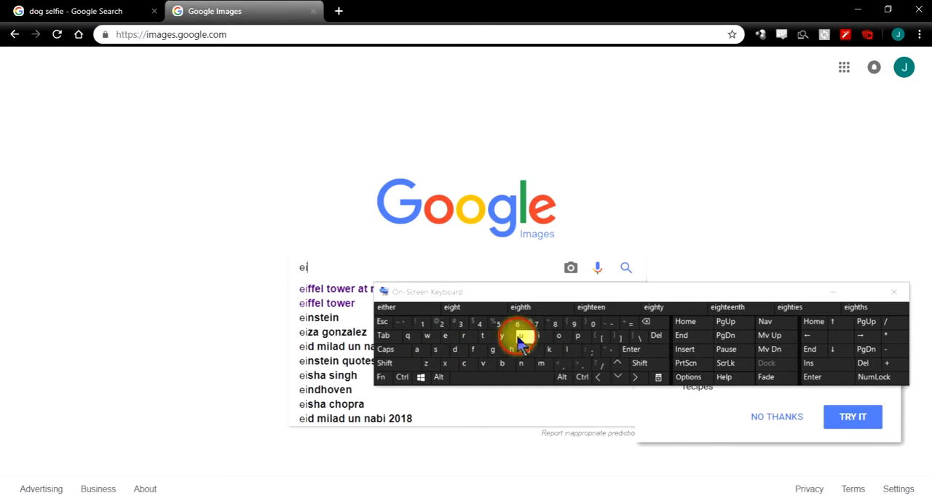
{"action": "left_click", "coordinate": [473, 349]}
{"action": "left_click", "coordinate": [445, 336]}
{"action": "left_click", "coordinate": [568, 349]}
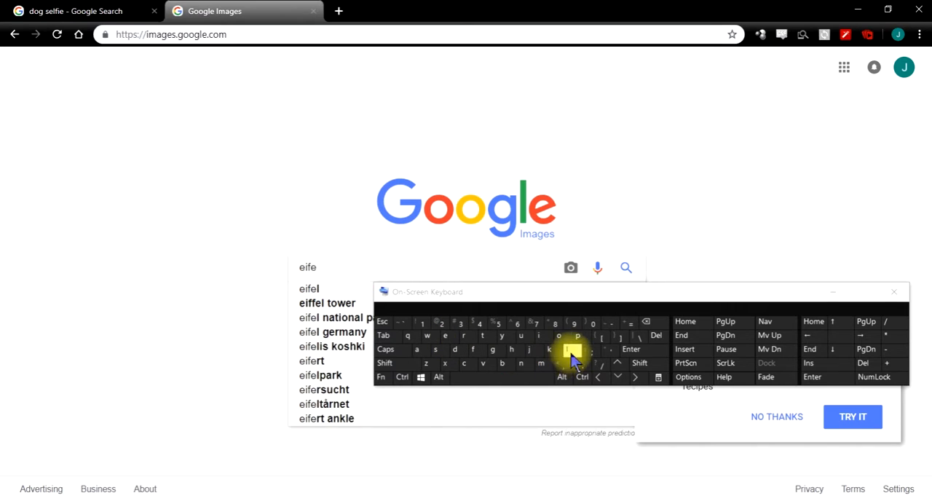
{"action": "left_click", "coordinate": [502, 377]}
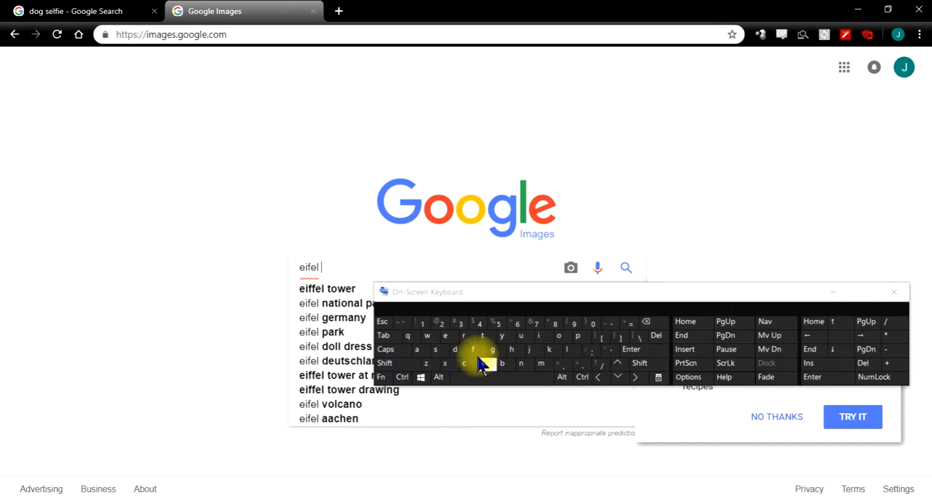
{"action": "left_click", "coordinate": [309, 292]}
{"action": "left_click", "coordinate": [832, 292]}
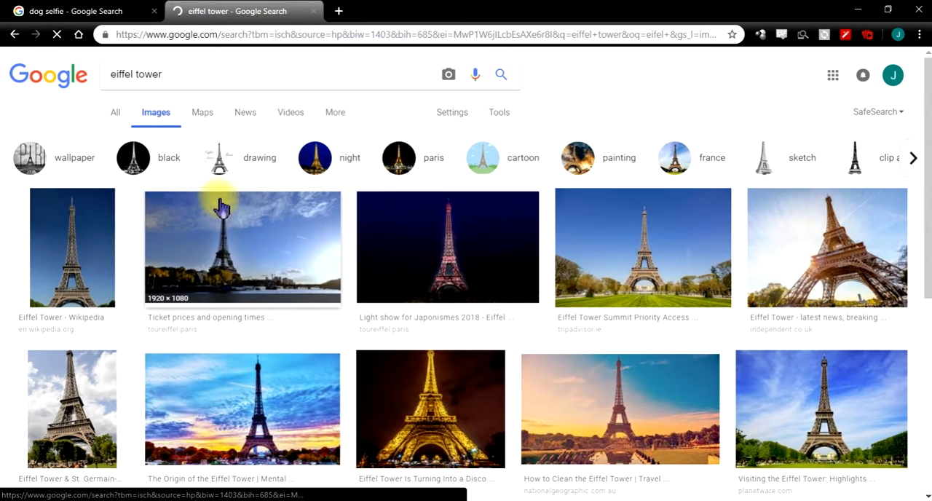
- Look through the Eiffel Tower image results and return to the start of the results page
{"action": "scroll", "coordinate": [550, 273], "scroll_direction": "down", "scroll_amount": 4}
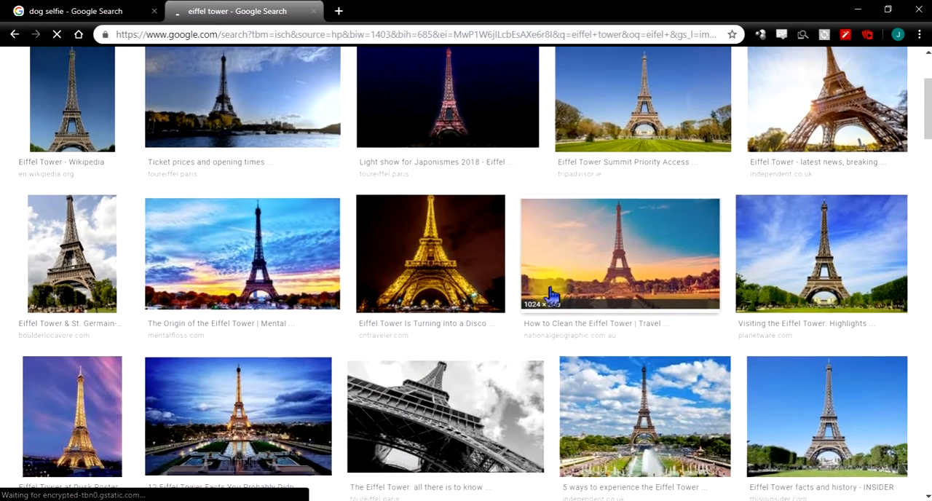
{"action": "scroll", "coordinate": [548, 291], "scroll_direction": "down", "scroll_amount": 7}
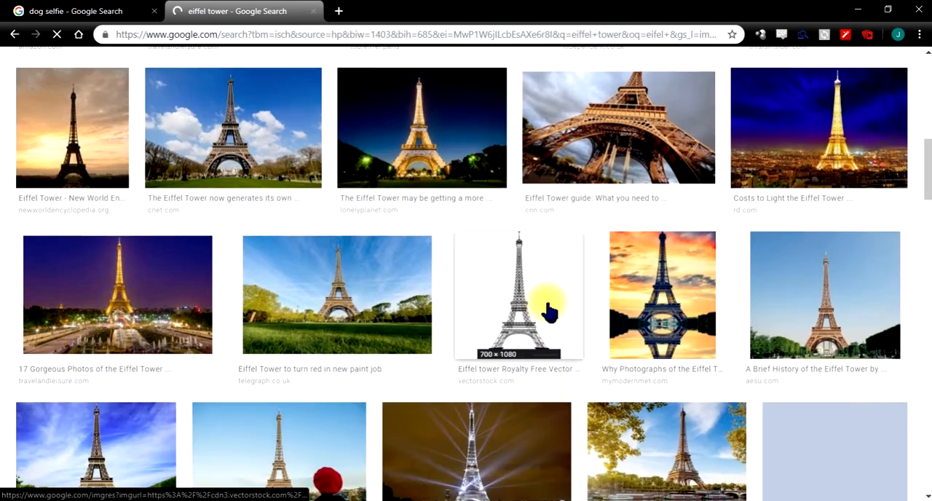
{"action": "scroll", "coordinate": [547, 311], "scroll_direction": "down", "scroll_amount": 6}
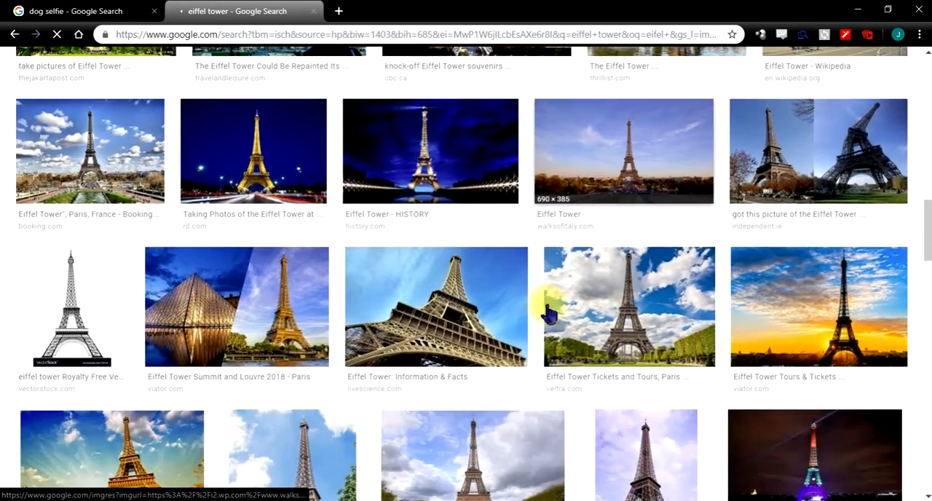
{"action": "scroll", "coordinate": [547, 312], "scroll_direction": "down", "scroll_amount": 5}
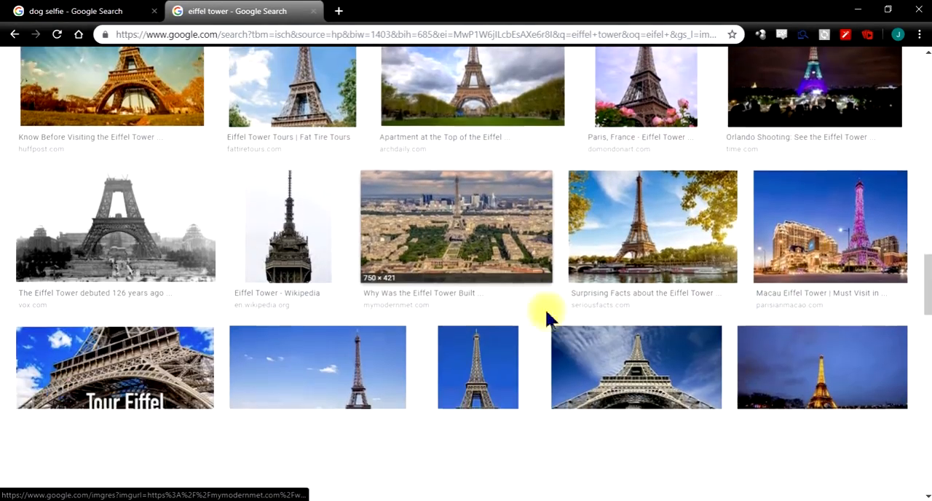
{"action": "scroll", "coordinate": [548, 313], "scroll_direction": "down", "scroll_amount": 3}
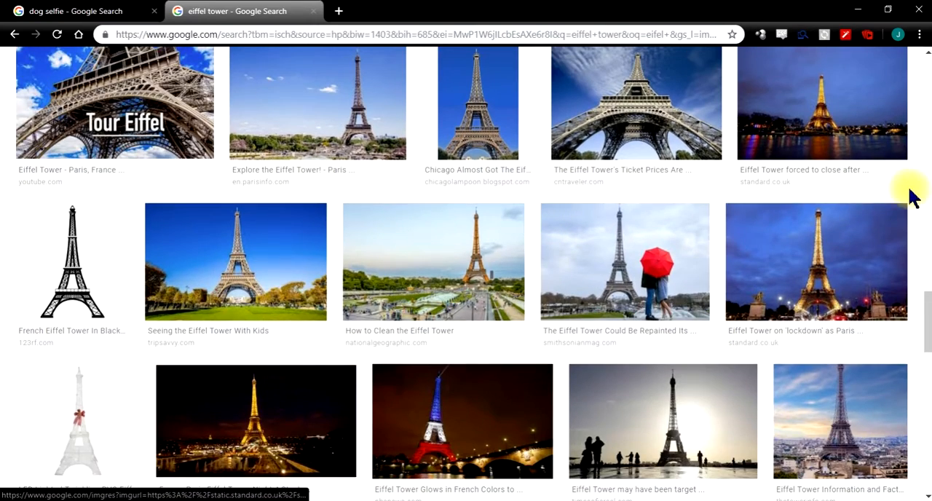
{"action": "left_click_drag", "start_coordinate": [926, 326], "coordinate": [927, 80]}
{"action": "left_click_drag", "start_coordinate": [930, 28], "coordinate": [510, 11]}
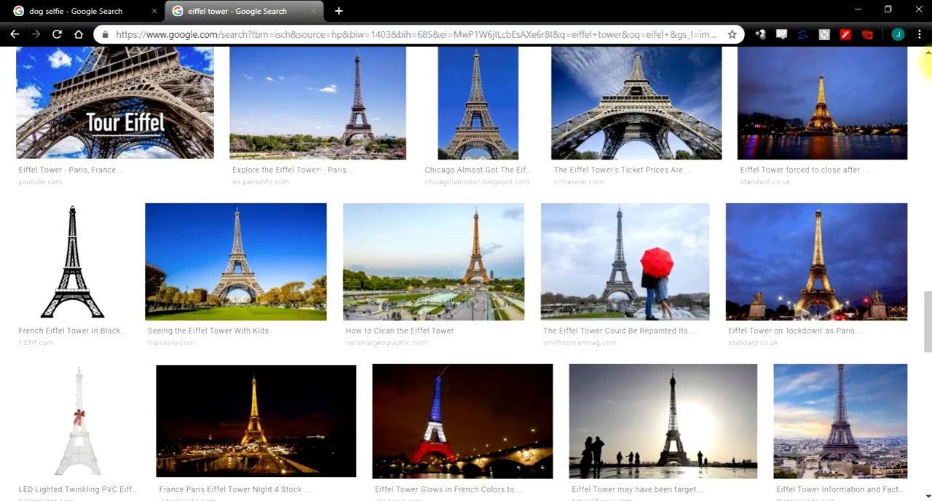
{"action": "left_click", "coordinate": [925, 66]}
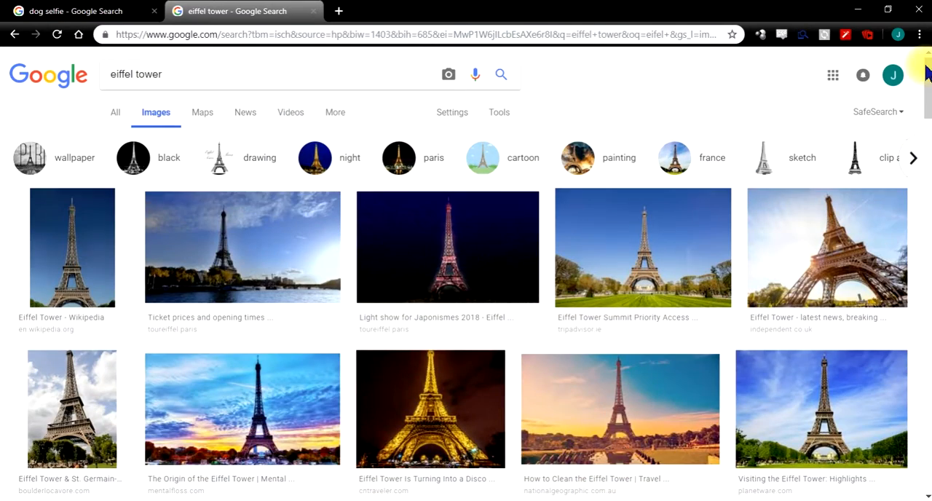
- Extend the image search to "eiffel tower at night" and minimize the on-screen keyboard
{"action": "left_click", "coordinate": [533, 500]}
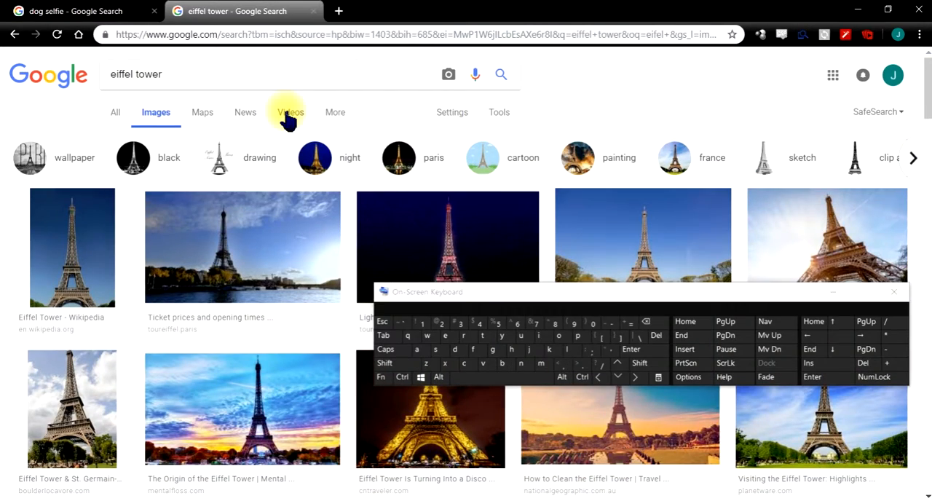
{"action": "left_click", "coordinate": [513, 377]}
{"action": "left_click", "coordinate": [416, 349]}
{"action": "left_click", "coordinate": [482, 334]}
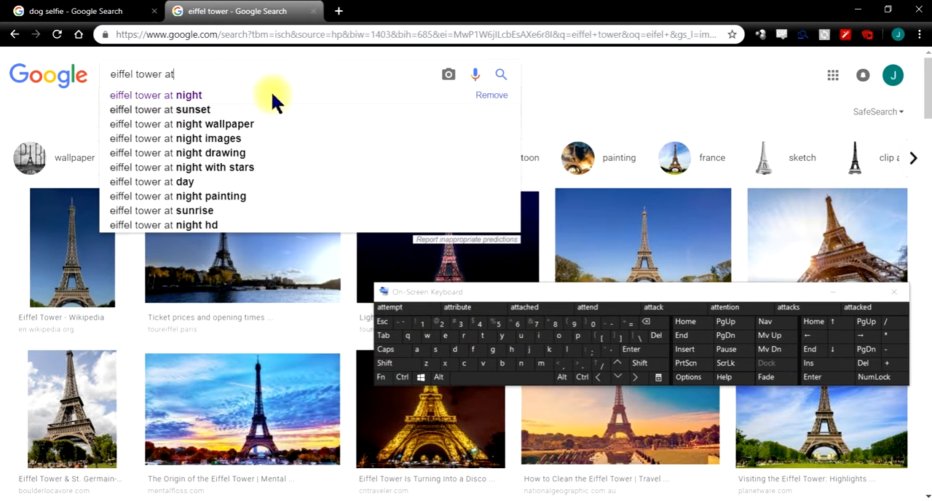
{"action": "left_click", "coordinate": [226, 89]}
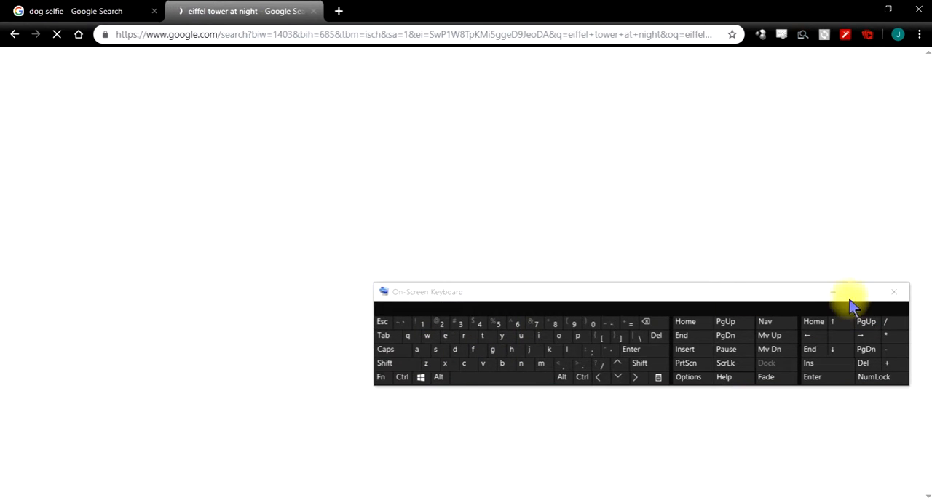
{"action": "left_click", "coordinate": [834, 292]}
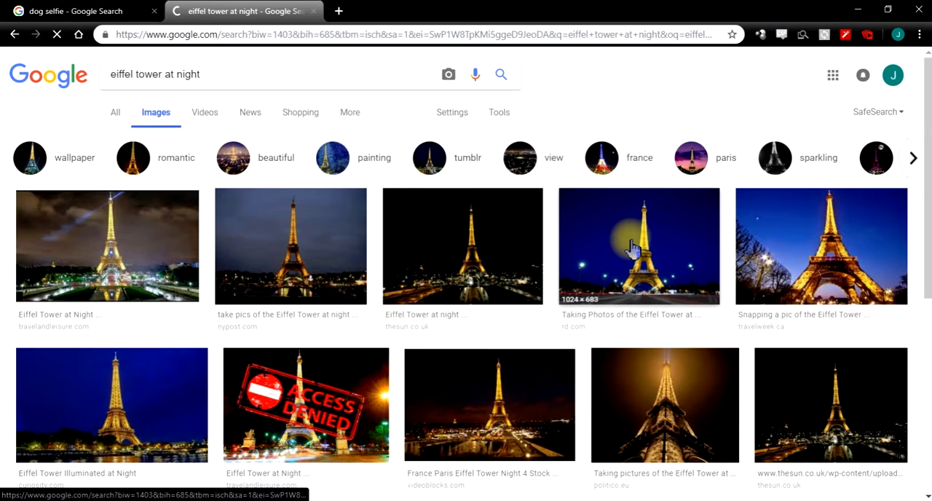
- Examine the night-time Eiffel Tower image results and return to the beginning of the page
{"action": "scroll", "coordinate": [630, 262], "scroll_direction": "down", "scroll_amount": 3}
{"action": "scroll", "coordinate": [633, 284], "scroll_direction": "down", "scroll_amount": 9}
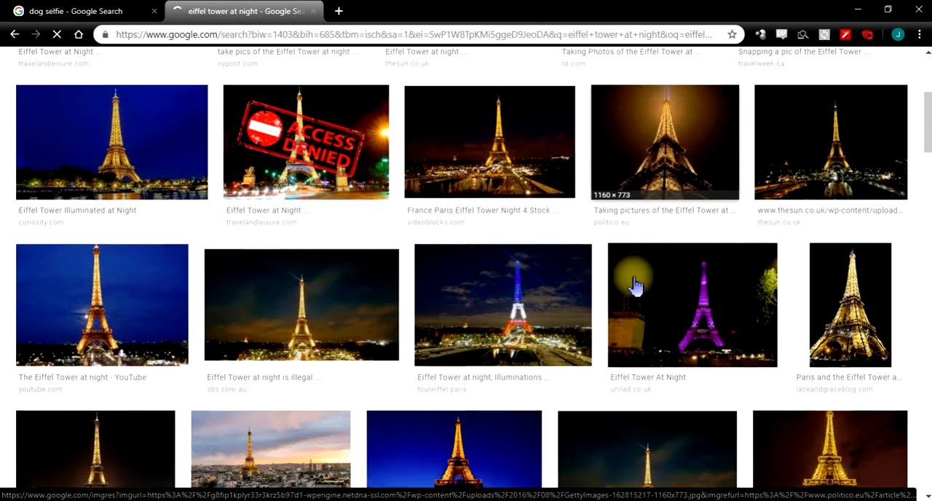
{"action": "scroll", "coordinate": [635, 290], "scroll_direction": "down", "scroll_amount": 10}
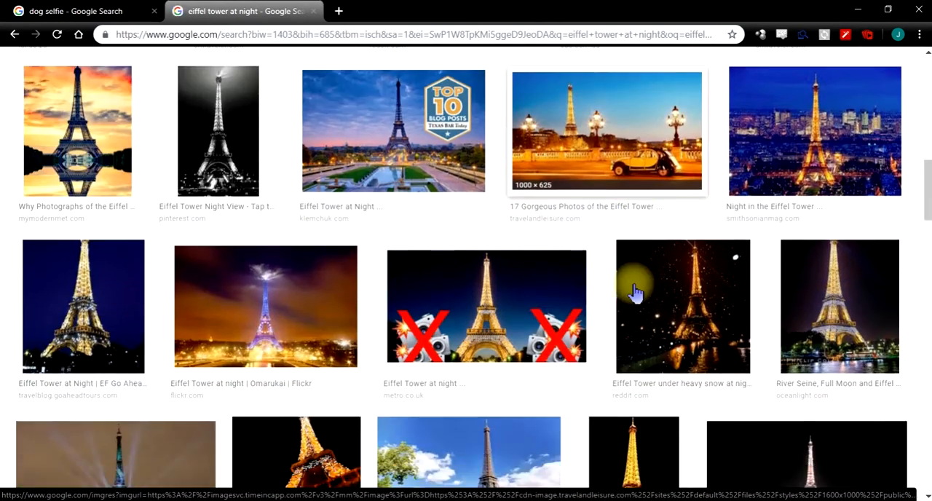
{"action": "scroll", "coordinate": [633, 295], "scroll_direction": "down", "scroll_amount": 11}
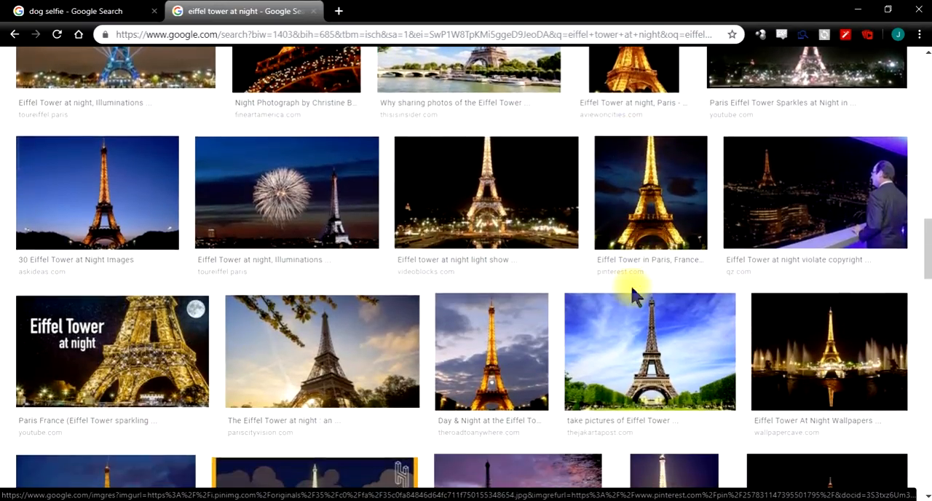
{"action": "scroll", "coordinate": [634, 295], "scroll_direction": "down", "scroll_amount": 11}
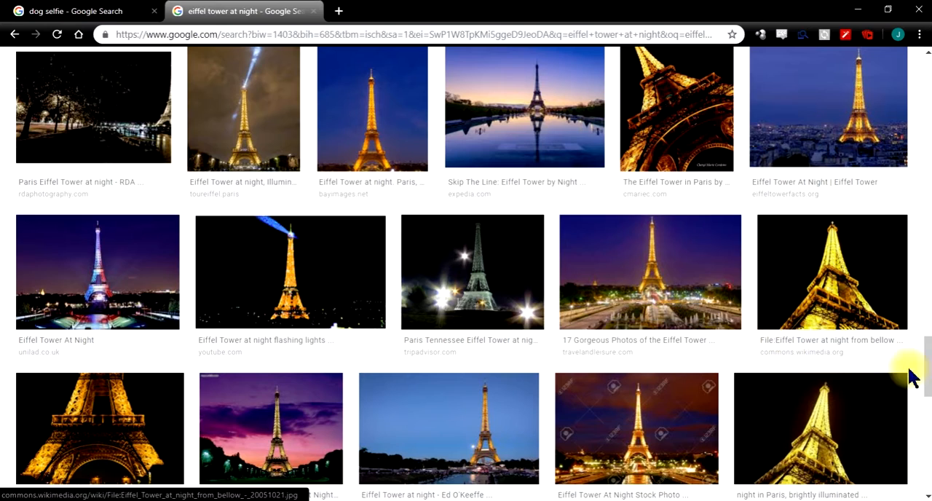
{"action": "left_click_drag", "start_coordinate": [922, 370], "coordinate": [929, 310]}
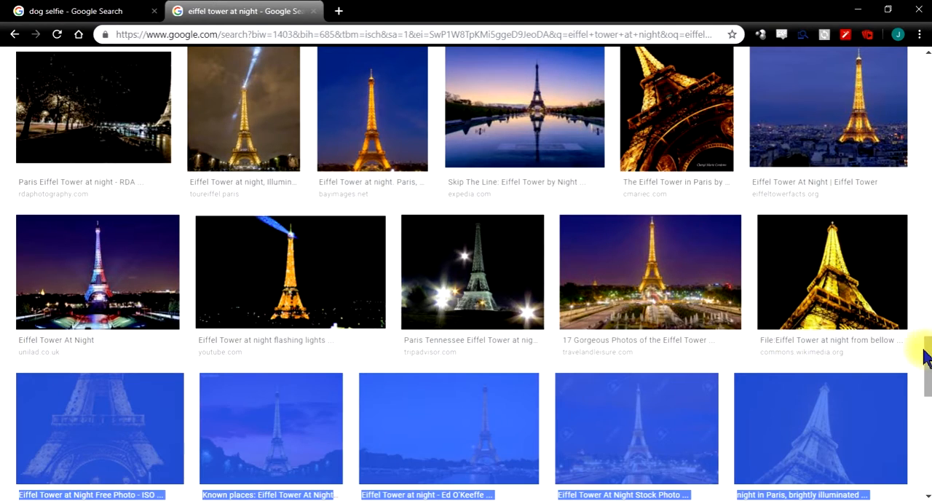
{"action": "left_click_drag", "start_coordinate": [926, 357], "coordinate": [927, 80]}
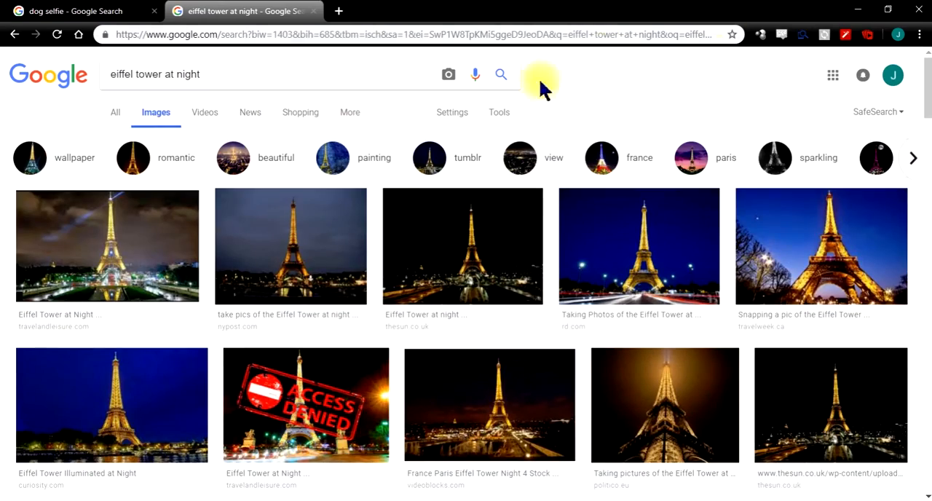
- Show the image sizes on the search results and filter them to large images
{"action": "left_click", "coordinate": [500, 115]}
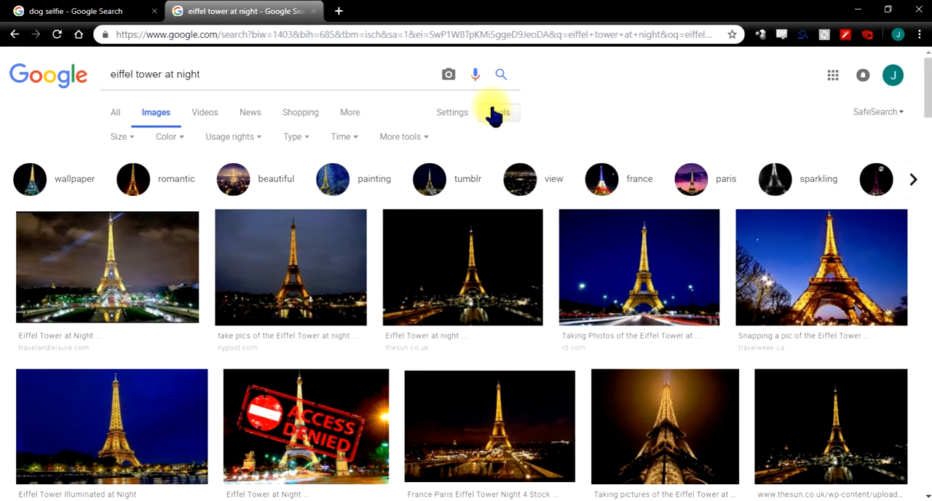
{"action": "left_click", "coordinate": [414, 142]}
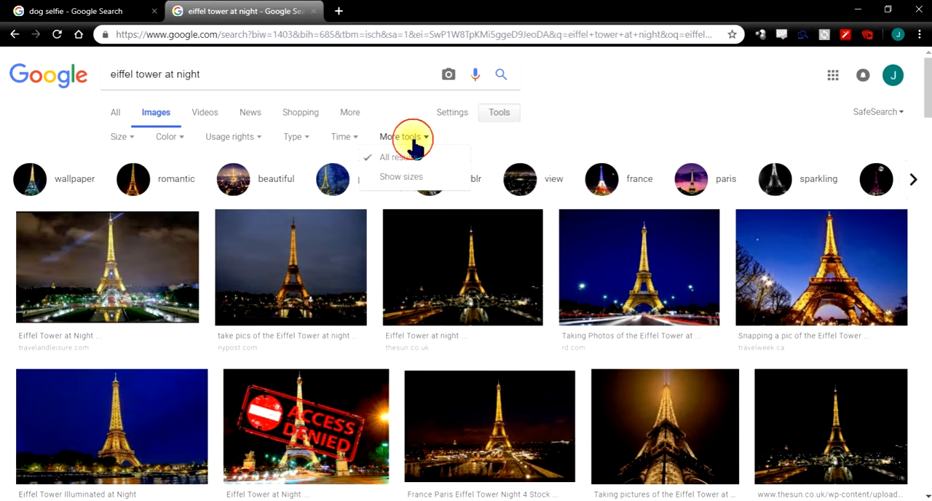
{"action": "left_click", "coordinate": [415, 180]}
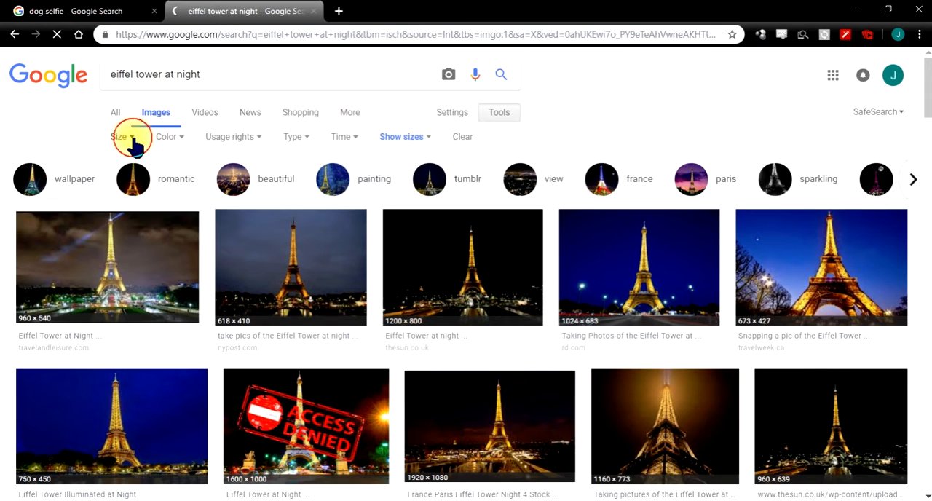
{"action": "left_click", "coordinate": [131, 136]}
{"action": "left_click", "coordinate": [139, 180]}
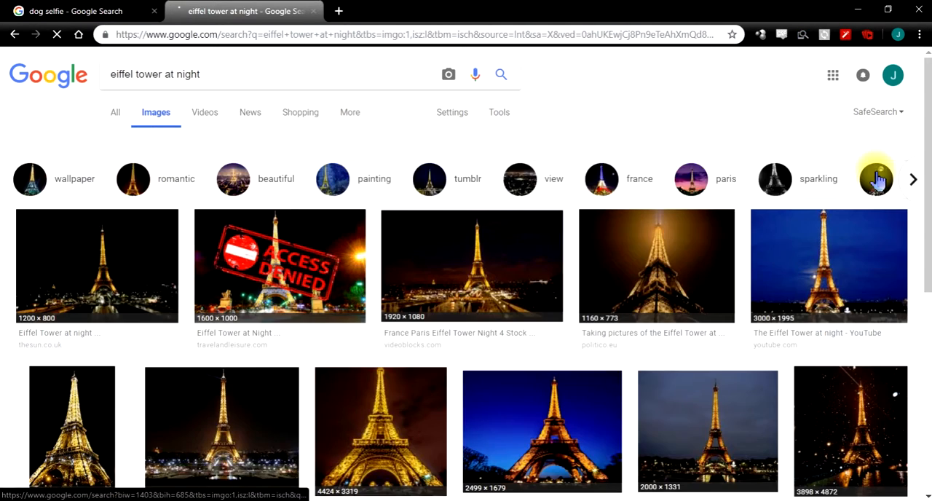
- Save the 1920 × 1281 Eiffel Tower night image from freeartbackgrounds.com as a JPEG in the ebay folder on the Desktop
{"action": "left_click_drag", "start_coordinate": [929, 95], "coordinate": [901, 276]}
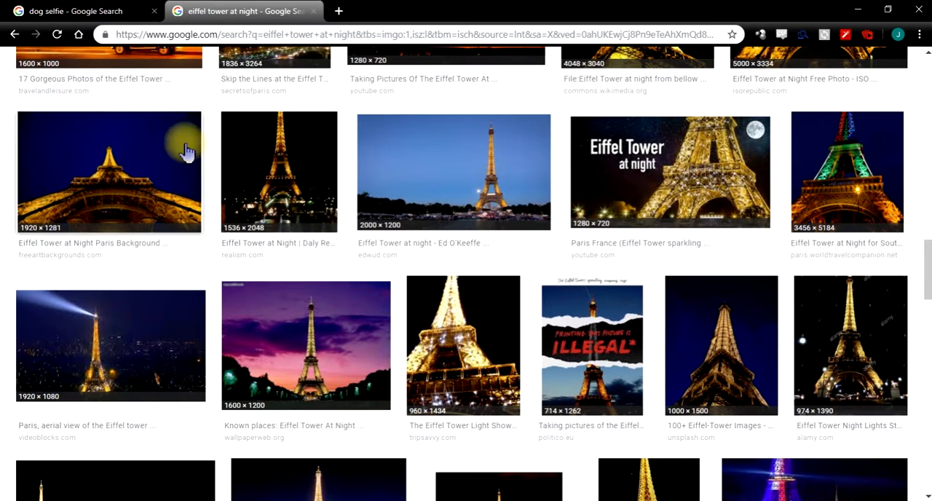
{"action": "right_click", "coordinate": [135, 154]}
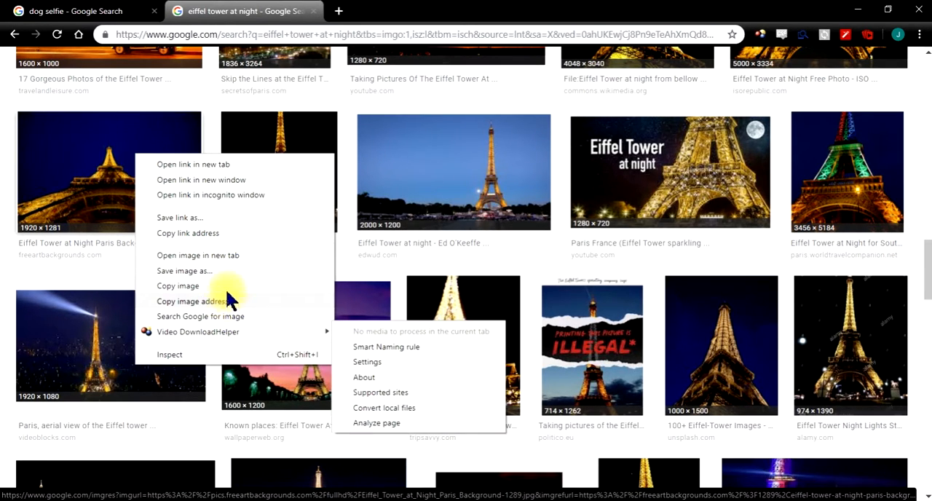
{"action": "left_click", "coordinate": [220, 266]}
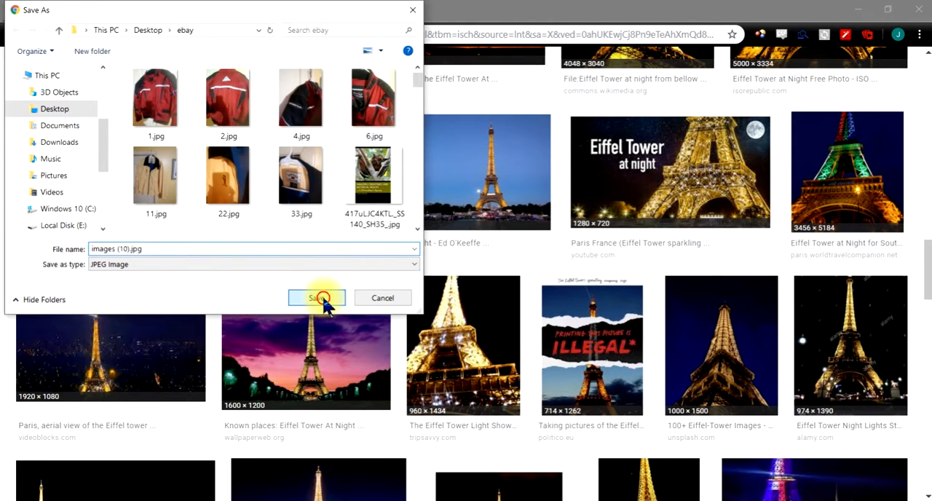
{"action": "left_click", "coordinate": [321, 298]}
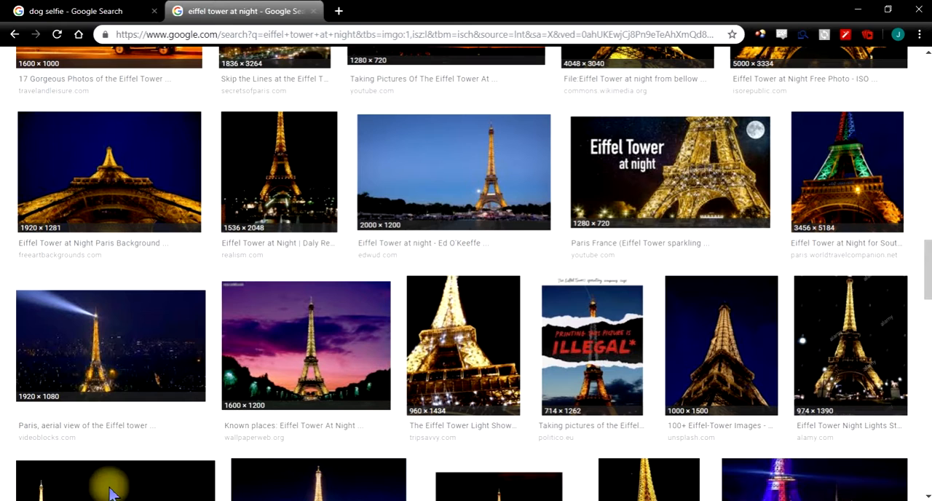
{"action": "scroll", "coordinate": [420, 397], "scroll_direction": "down", "scroll_amount": 1}
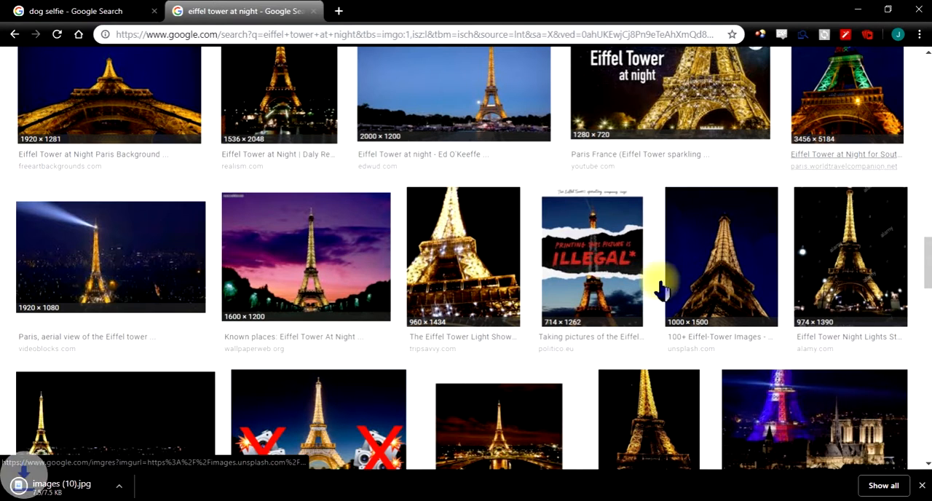
- Open the 1920 × 1281 Eiffel Tower night result from freeartbackgrounds.com in a separate browser tab
{"action": "left_click_drag", "start_coordinate": [82, 491], "coordinate": [149, 70]}
{"action": "left_click_drag", "start_coordinate": [300, 102], "coordinate": [298, 30]}
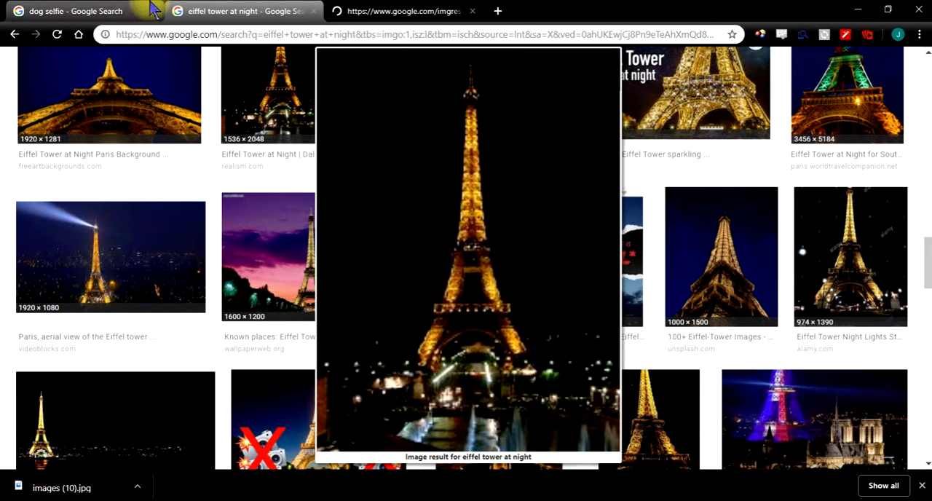
- Go to the dog selfie search and open the barkpost.com black-and-tan dog picture in a separate browser tab
{"action": "left_click", "coordinate": [124, 6]}
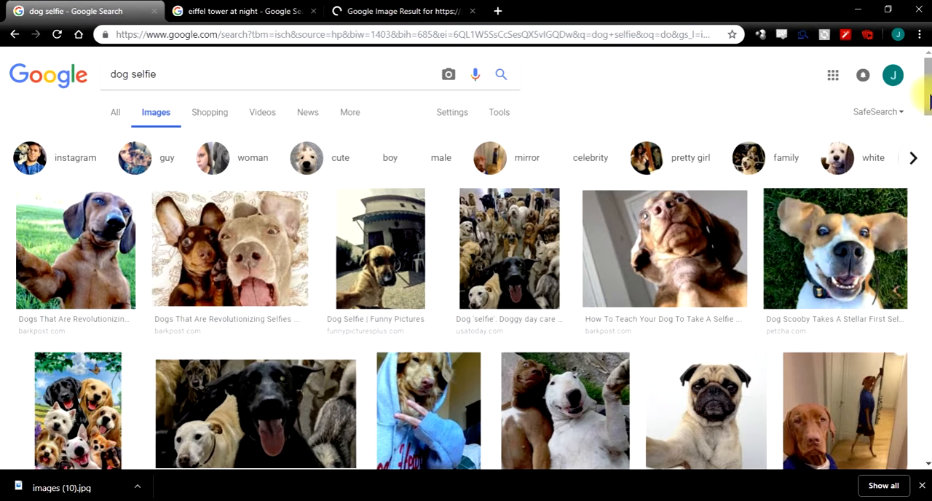
{"action": "left_click_drag", "start_coordinate": [929, 101], "coordinate": [926, 197]}
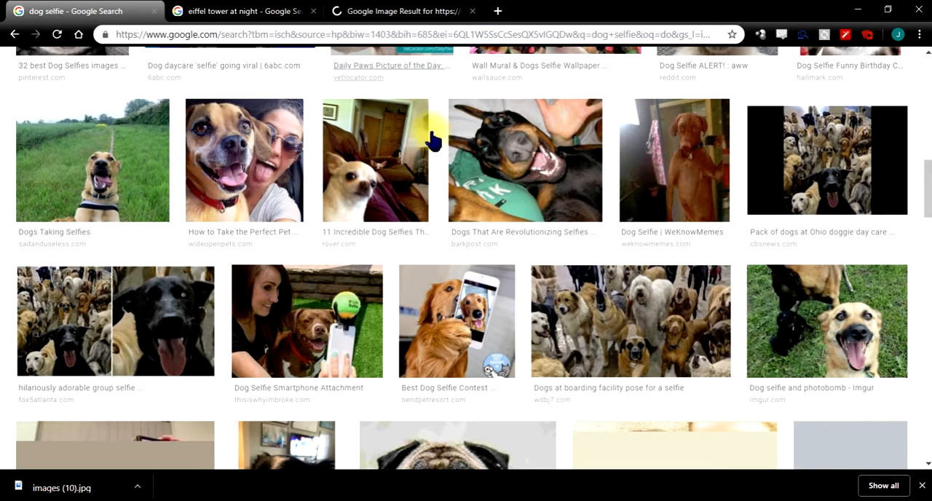
{"action": "right_click", "coordinate": [485, 173]}
{"action": "left_click", "coordinate": [496, 157]}
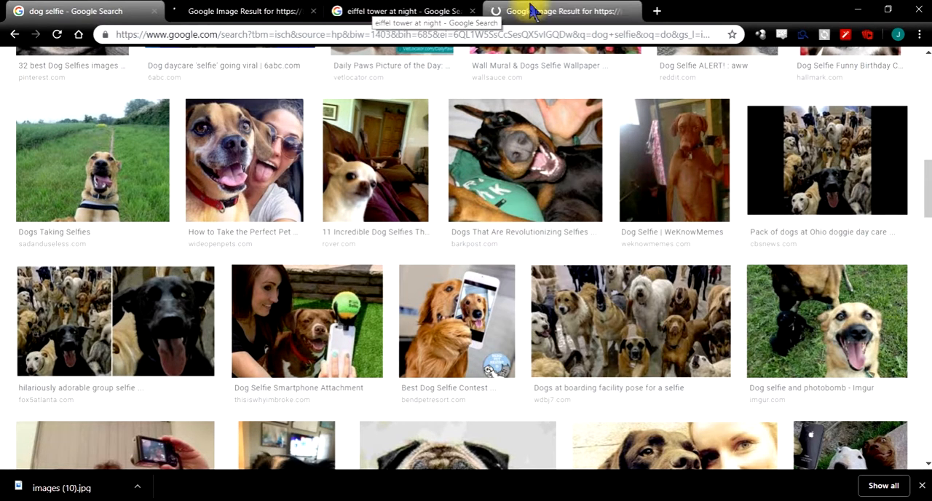
- Check the newly opened image result tabs and close the "eiffel tower at night" search tab
{"action": "left_click", "coordinate": [284, 15]}
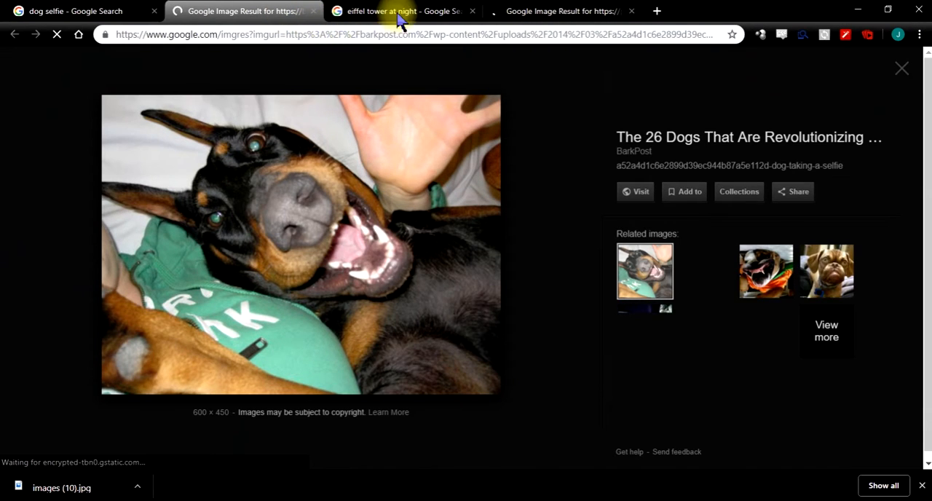
{"action": "left_click", "coordinate": [416, 11]}
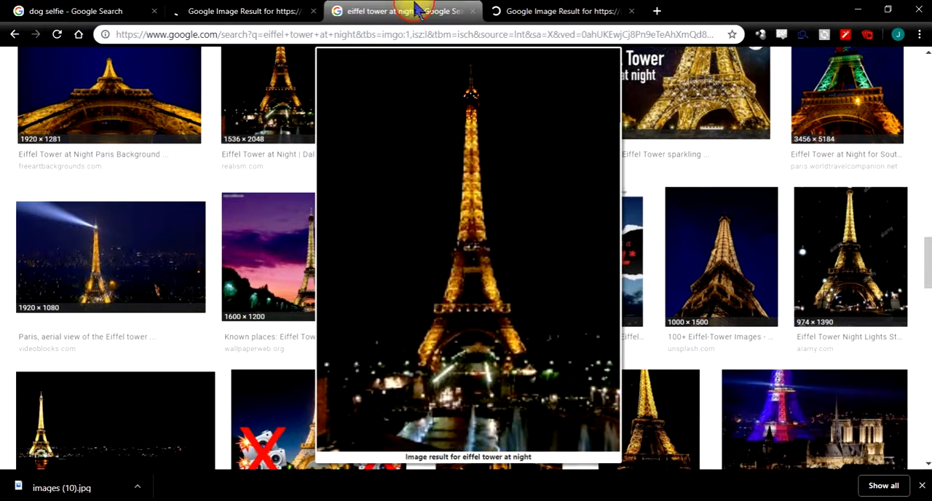
{"action": "left_click", "coordinate": [530, 16]}
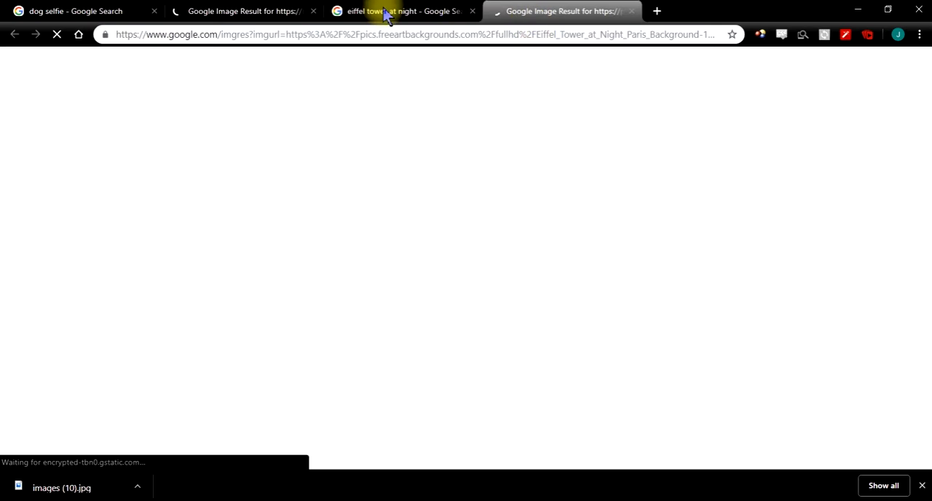
{"action": "left_click", "coordinate": [384, 14]}
{"action": "left_click", "coordinate": [497, 16]}
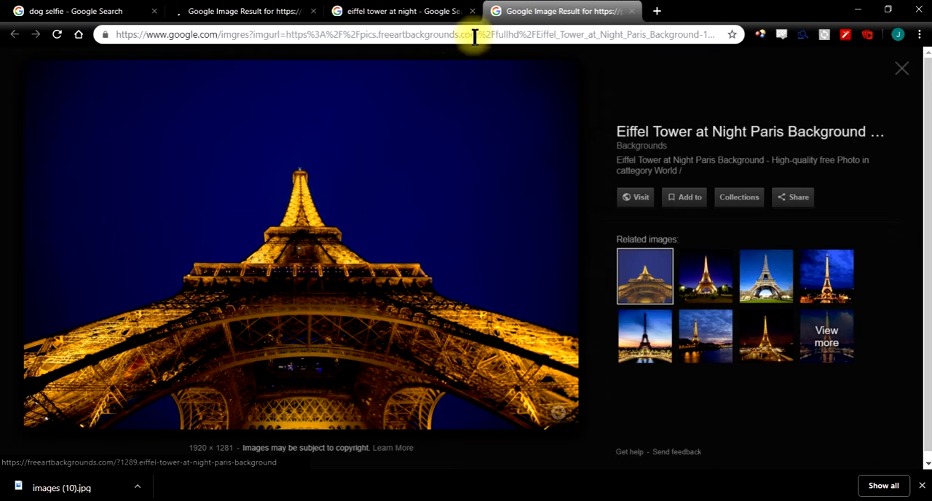
{"action": "left_click", "coordinate": [471, 19]}
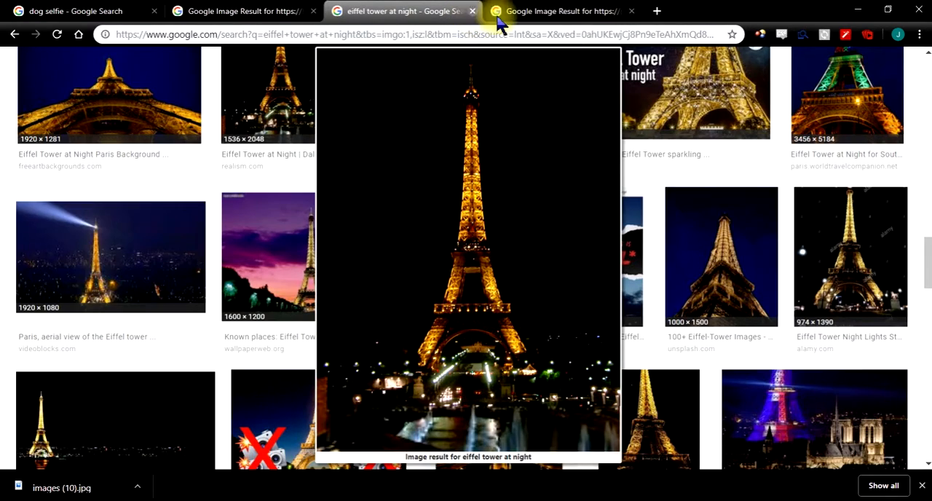
{"action": "left_click", "coordinate": [472, 11]}
- Save the full-size Eiffel Tower night image under its suggested file name and transfer the downloaded file to another window
{"action": "right_click", "coordinate": [314, 201]}
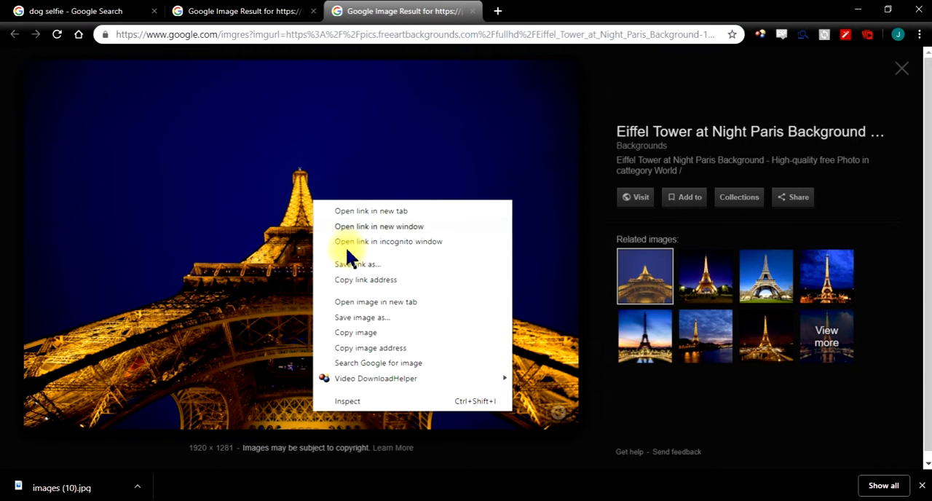
{"action": "left_click", "coordinate": [383, 321]}
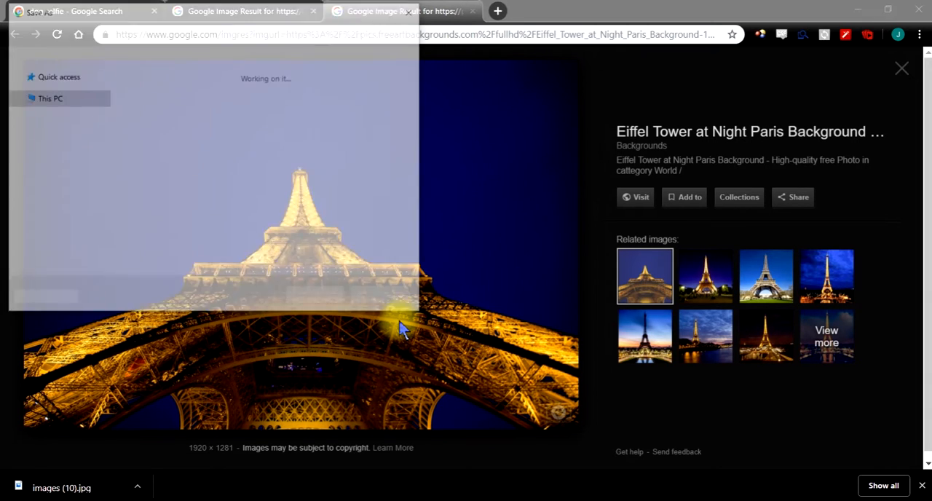
{"action": "left_click", "coordinate": [328, 294]}
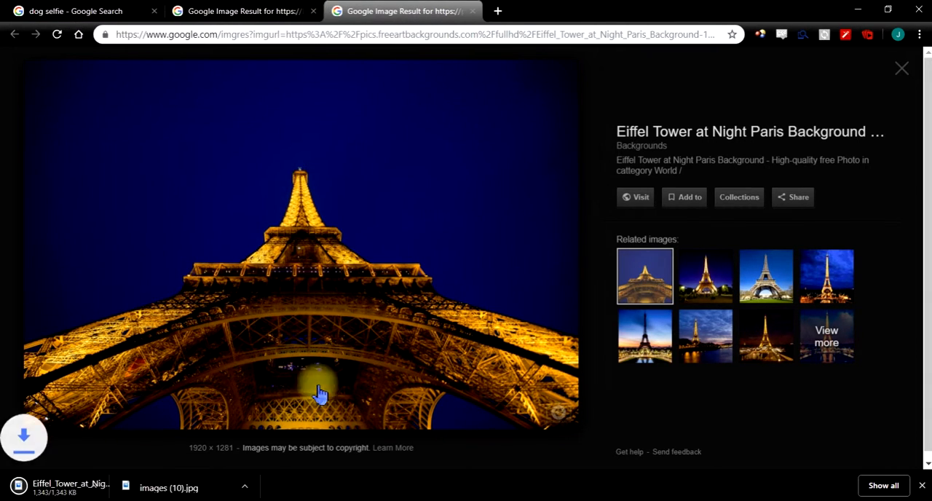
{"action": "left_click_drag", "start_coordinate": [51, 493], "coordinate": [495, 496]}
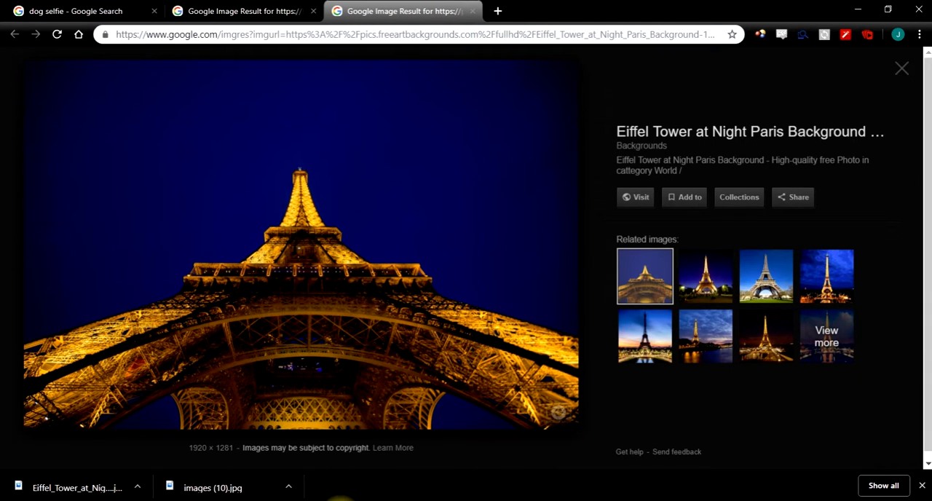
{"action": "left_click", "coordinate": [340, 500]}
{"action": "left_click_drag", "start_coordinate": [340, 500], "coordinate": [931, 236]}
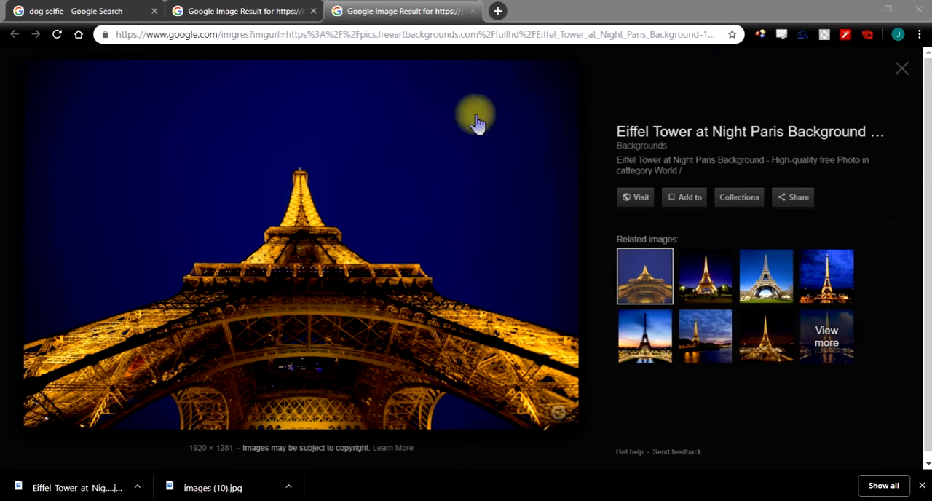
- Save the 600 × 450 barkpost.com dog image under its suggested file name and transfer the downloaded file to another window
{"action": "left_click", "coordinate": [93, 10]}
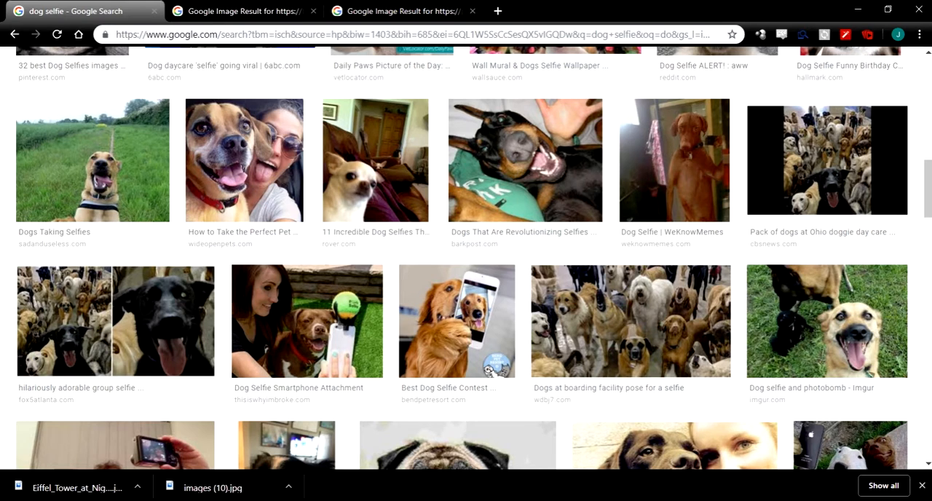
{"action": "left_click", "coordinate": [251, 10]}
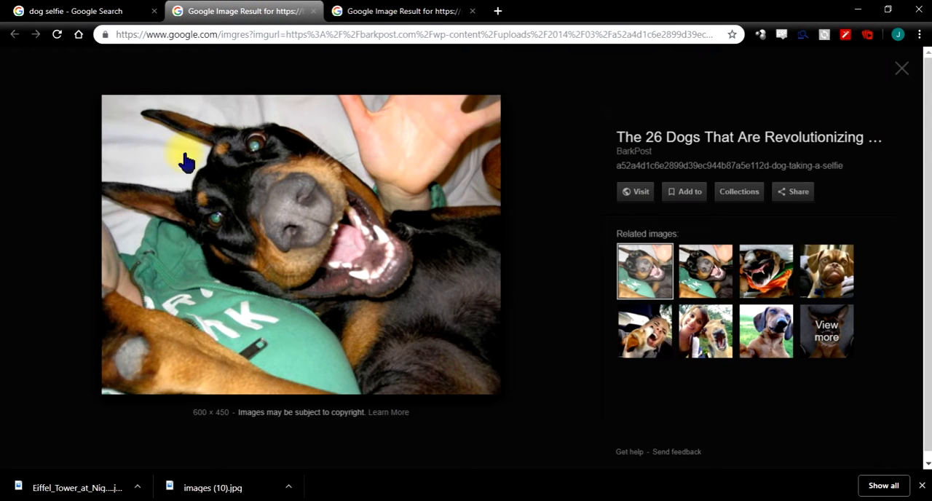
{"action": "right_click", "coordinate": [232, 316]}
{"action": "left_click", "coordinate": [308, 220]}
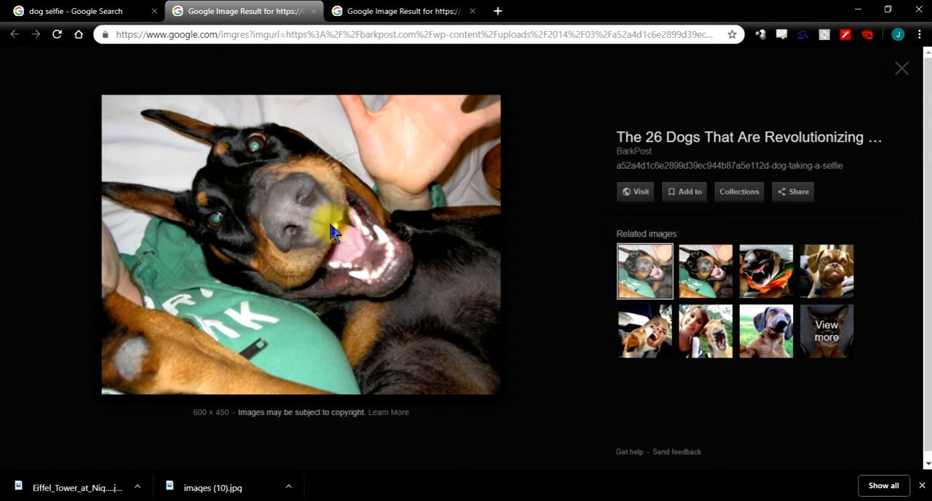
{"action": "left_click", "coordinate": [320, 300]}
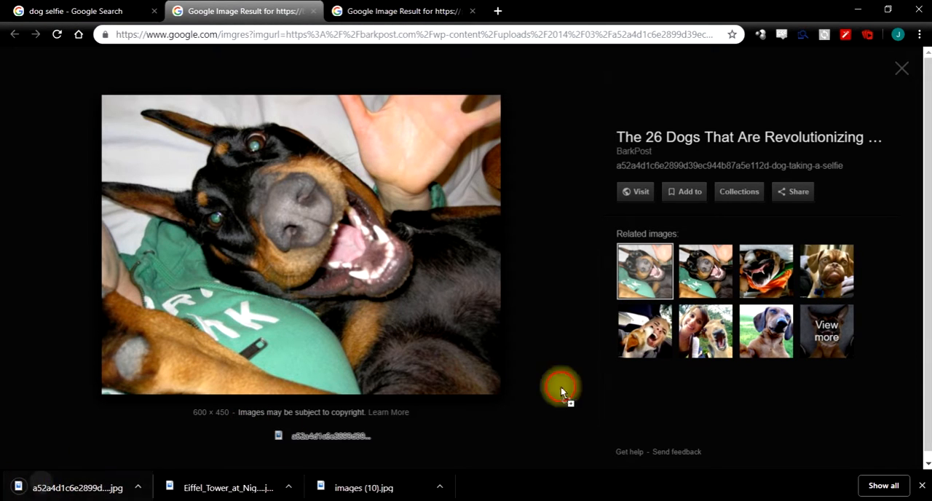
{"action": "key", "text": "alt+Tab"}
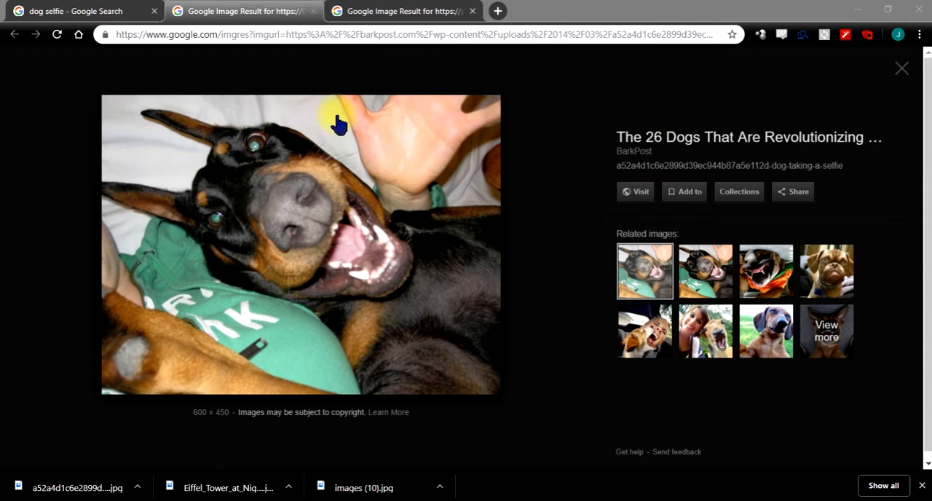
- Return to the dog selfie search, show the image sizes and filter the results to large images
{"action": "left_click", "coordinate": [104, 10]}
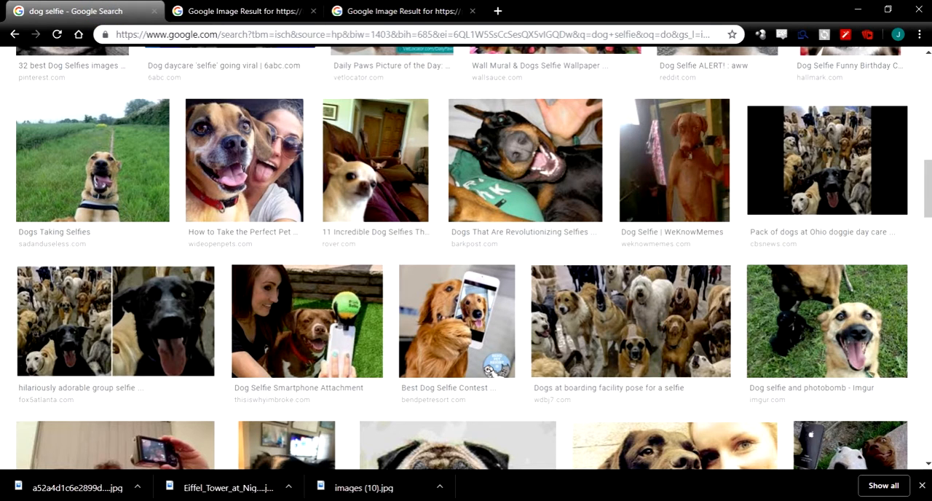
{"action": "left_click_drag", "start_coordinate": [928, 187], "coordinate": [921, 44]}
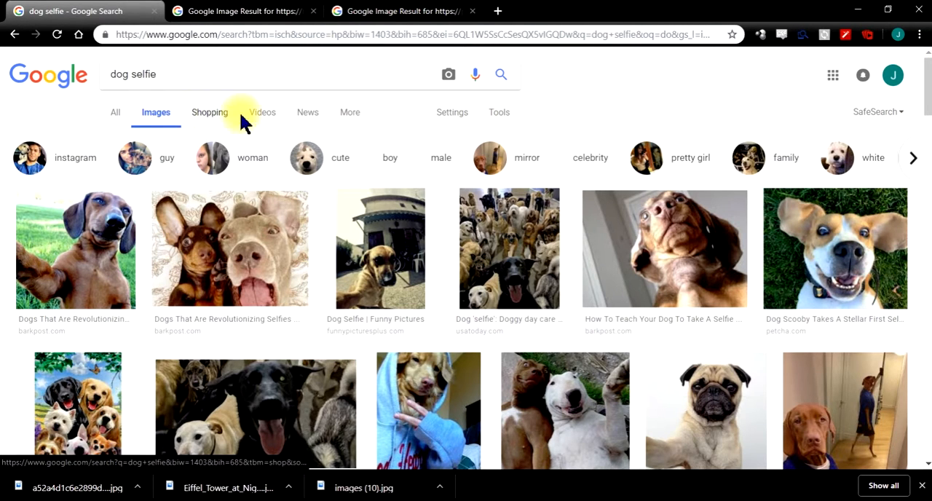
{"action": "left_click", "coordinate": [498, 110]}
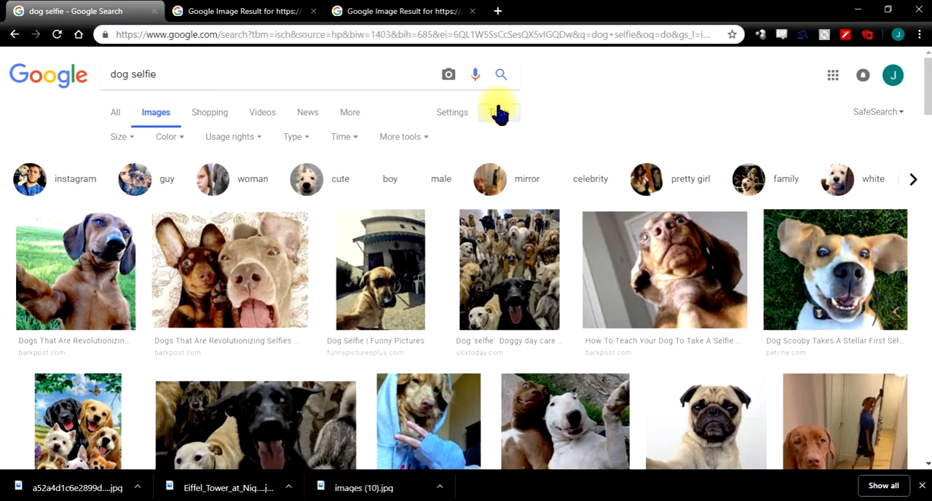
{"action": "left_click", "coordinate": [412, 138]}
{"action": "left_click", "coordinate": [413, 176]}
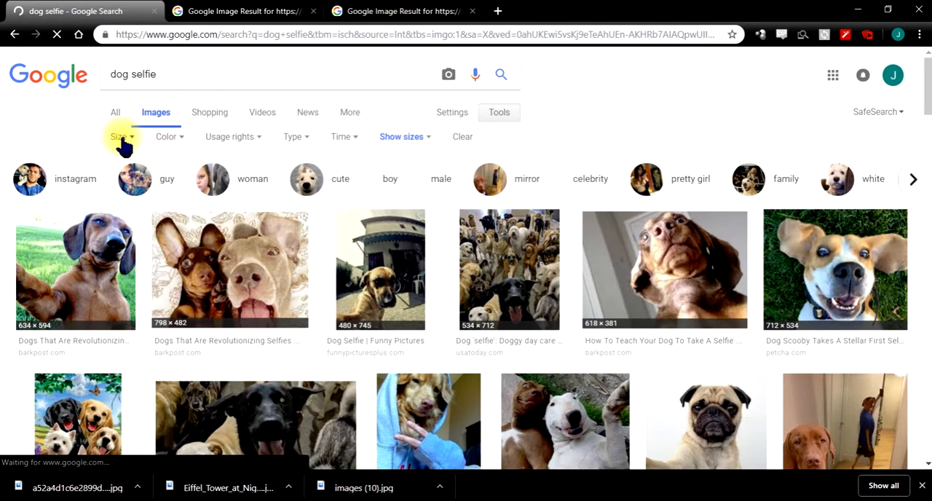
{"action": "left_click", "coordinate": [121, 138]}
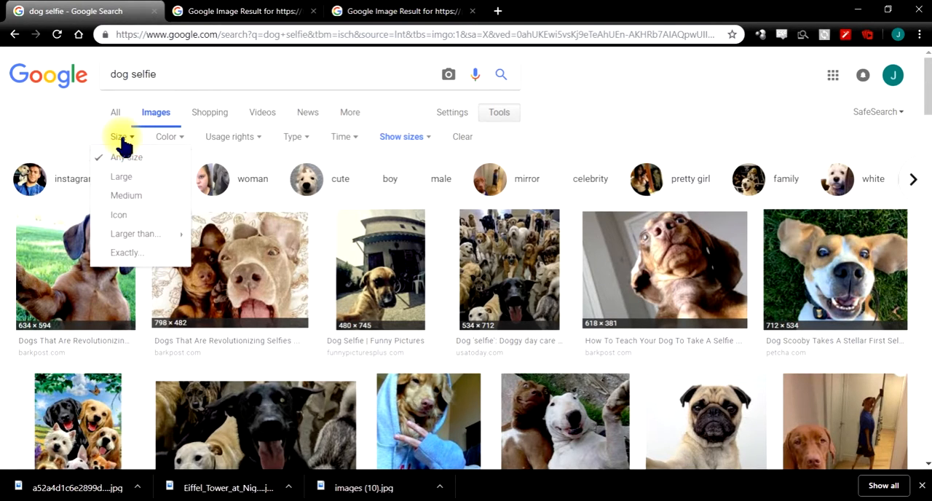
{"action": "left_click", "coordinate": [128, 177]}
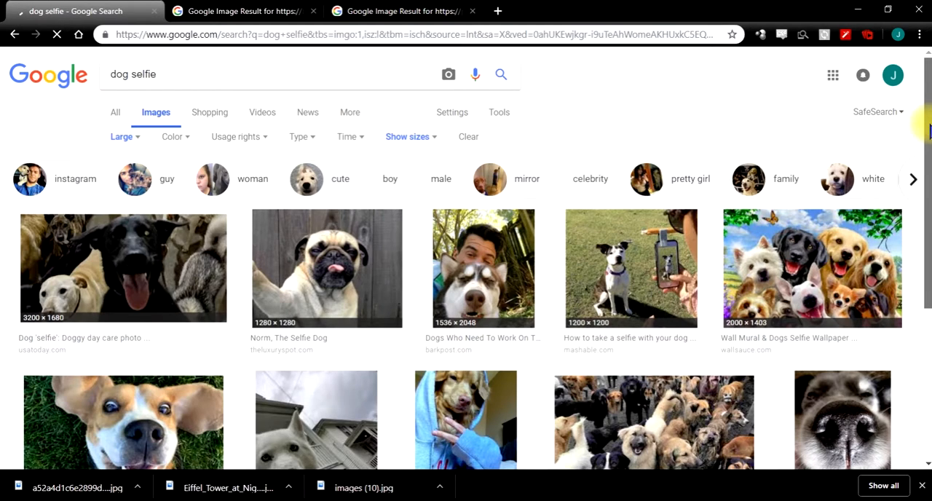
- Close the enlarged Christmas tree dog preview and look through the large dog selfie results
{"action": "left_click_drag", "start_coordinate": [929, 129], "coordinate": [923, 391]}
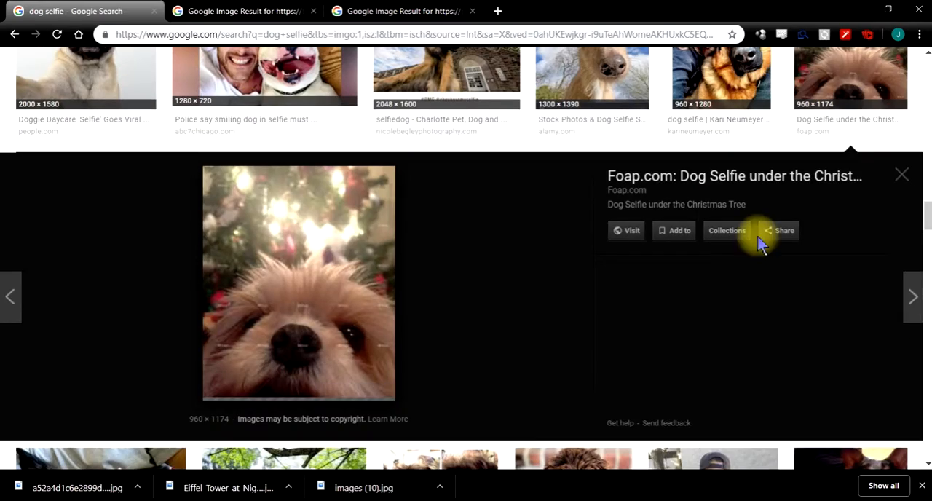
{"action": "left_click", "coordinate": [899, 177]}
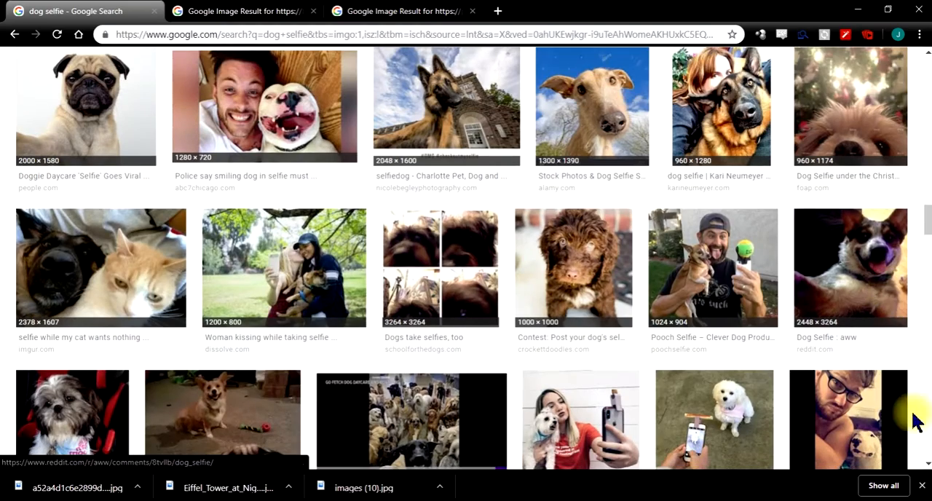
{"action": "scroll", "coordinate": [928, 389], "scroll_direction": "down", "scroll_amount": 10}
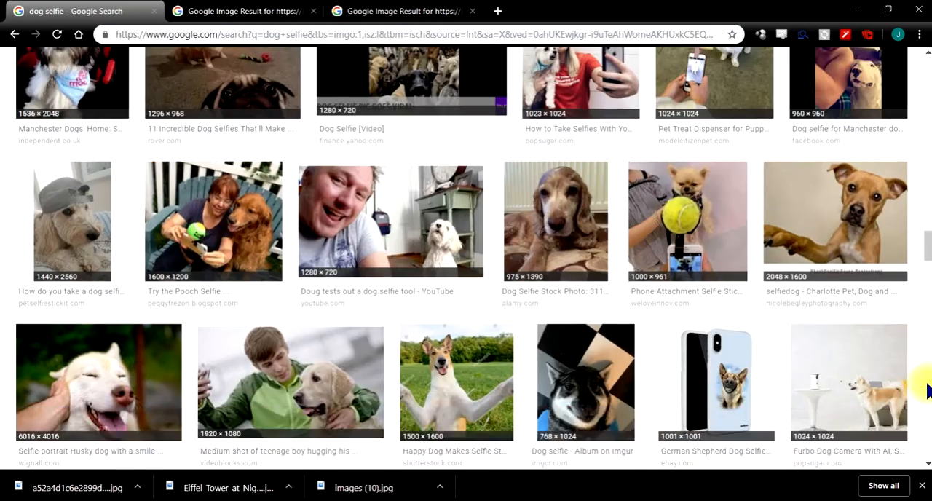
{"action": "scroll", "coordinate": [929, 390], "scroll_direction": "down", "scroll_amount": 10}
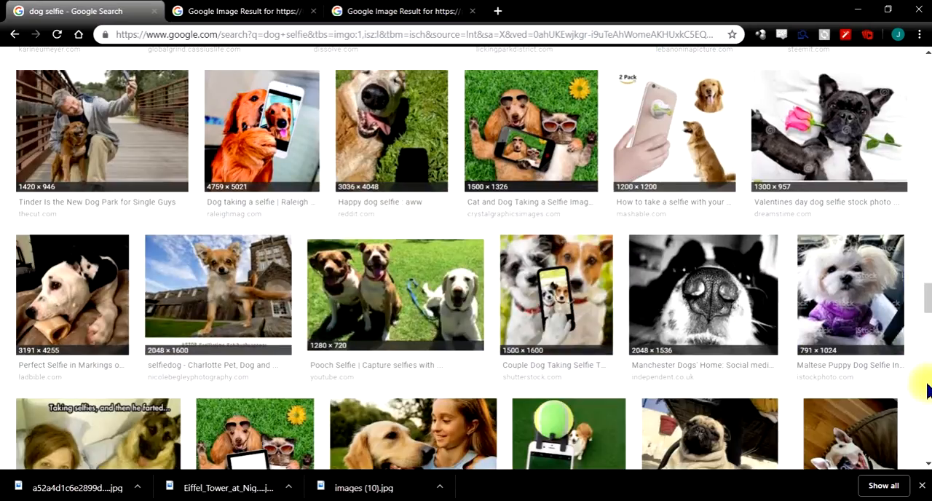
{"action": "scroll", "coordinate": [929, 390], "scroll_direction": "down", "scroll_amount": 10}
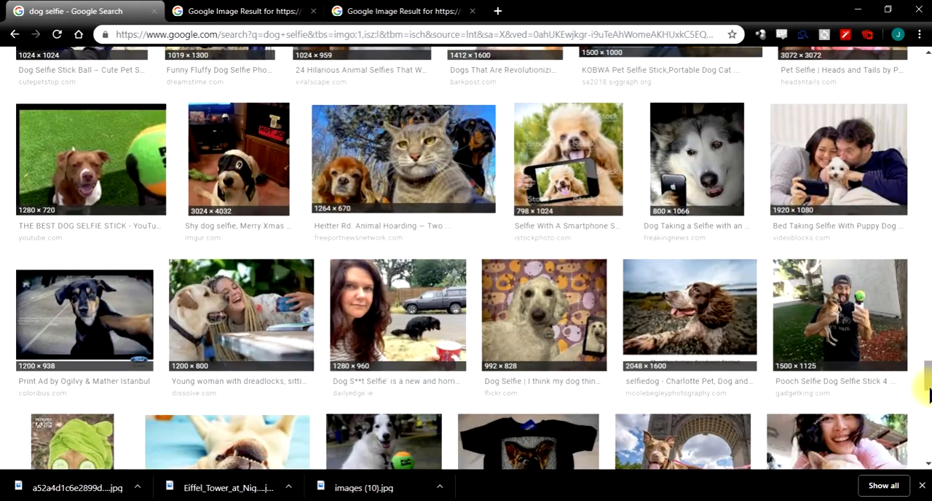
{"action": "scroll", "coordinate": [923, 415], "scroll_direction": "down", "scroll_amount": 5}
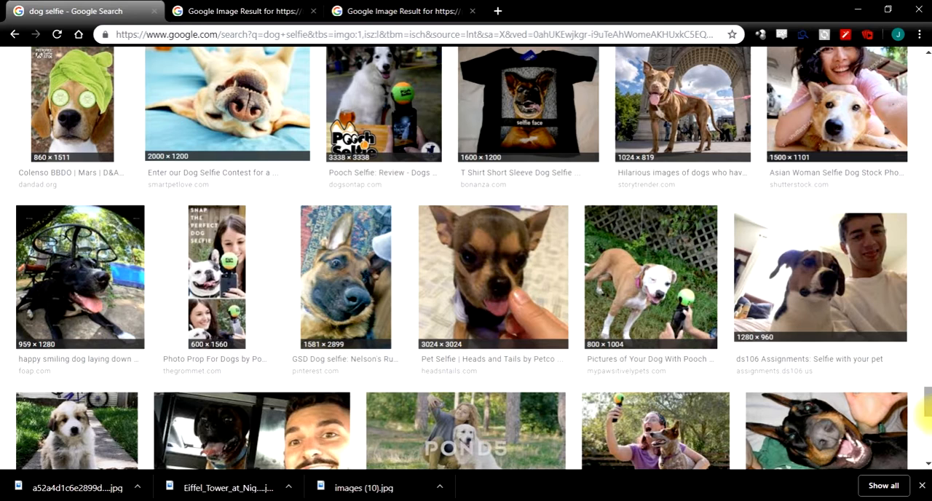
{"action": "scroll", "coordinate": [923, 414], "scroll_direction": "down", "scroll_amount": 5}
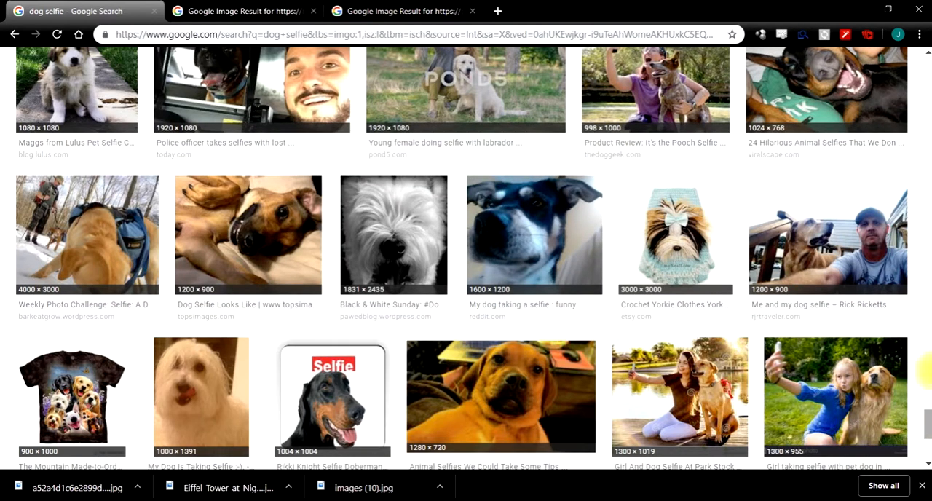
{"action": "right_click", "coordinate": [796, 87]}
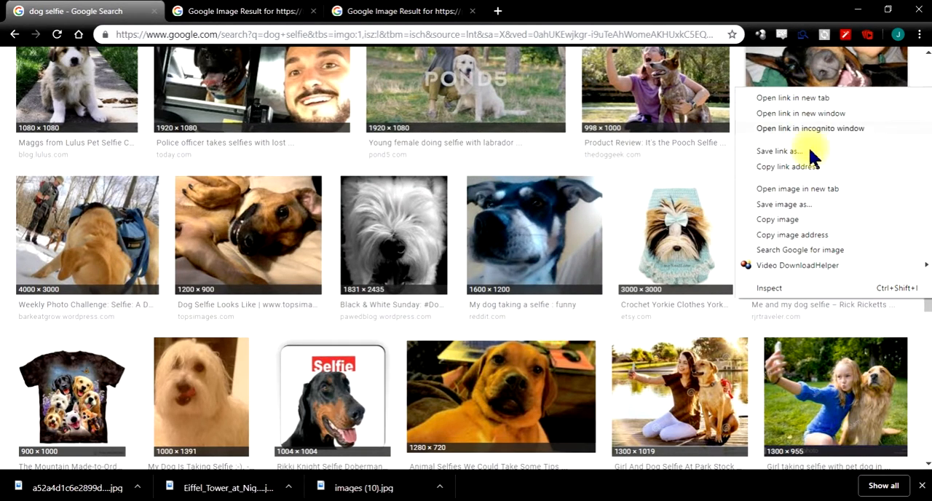
{"action": "left_click", "coordinate": [832, 203]}
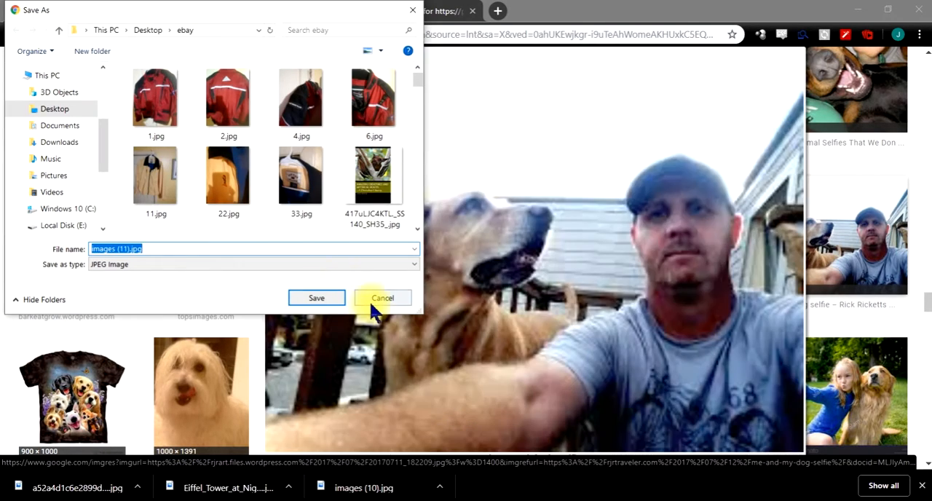
{"action": "left_click", "coordinate": [374, 300]}
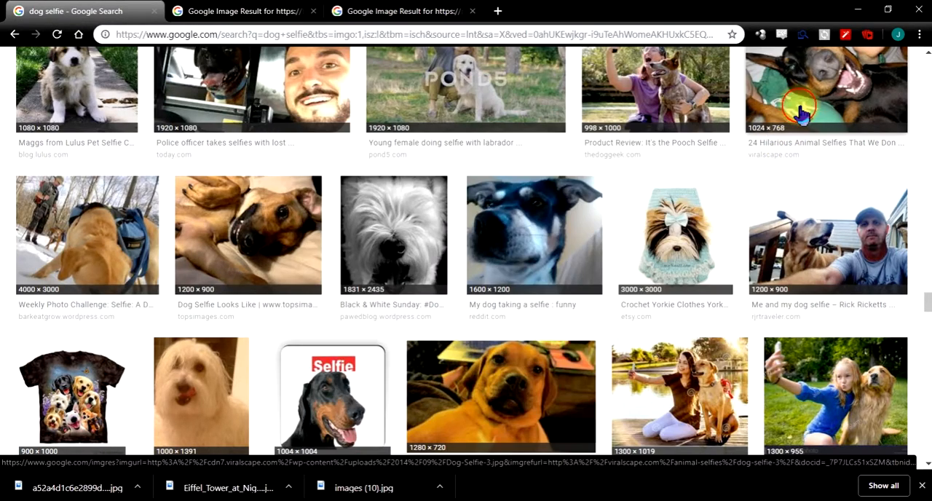
- Open the large preview of the 1024 × 768 viralscape.com dog selfie and save the image under its suggested file name
{"action": "left_click", "coordinate": [798, 112]}
{"action": "right_click", "coordinate": [335, 263]}
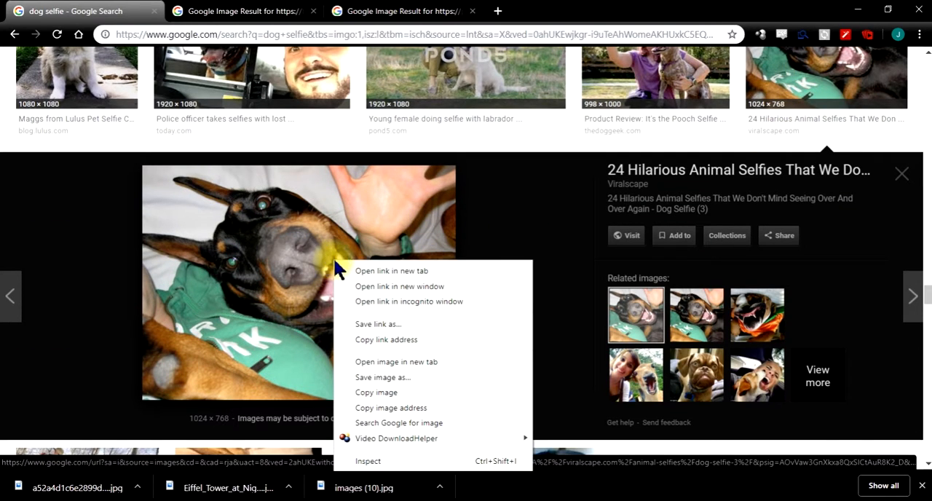
{"action": "left_click", "coordinate": [408, 379]}
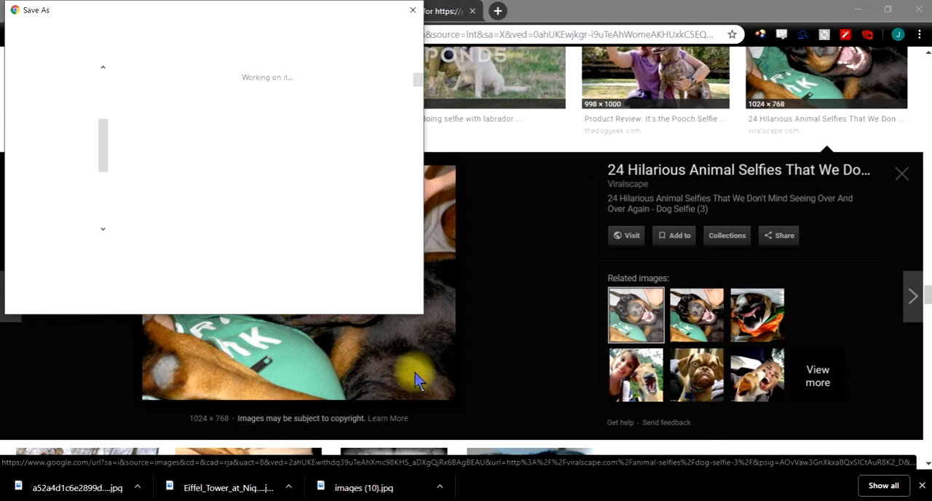
{"action": "left_click", "coordinate": [326, 300]}
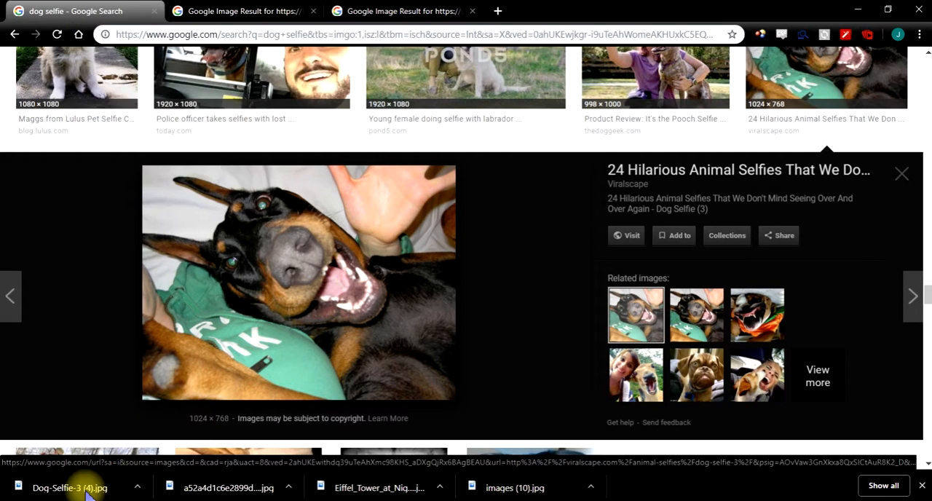
- Place the downloaded Dog-Selfie-3 (4).jpg over the Eiffel Tower image in Photoshop and maximize the Photoshop window
{"action": "left_click_drag", "start_coordinate": [80, 486], "coordinate": [405, 430]}
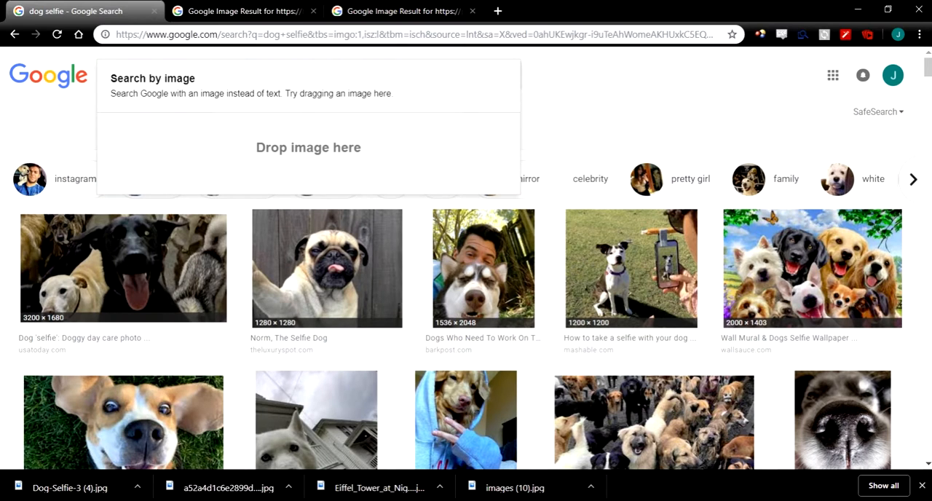
{"action": "left_click_drag", "start_coordinate": [931, 10], "coordinate": [317, 42]}
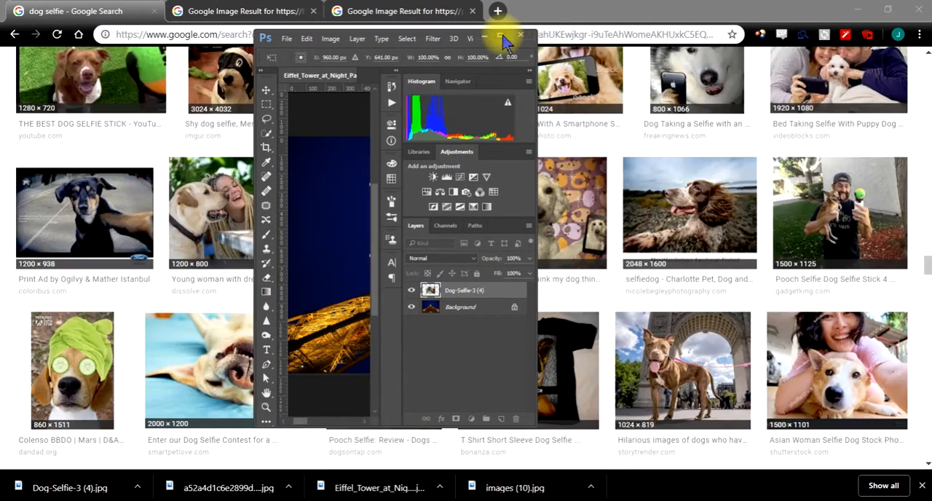
{"action": "left_click", "coordinate": [503, 34]}
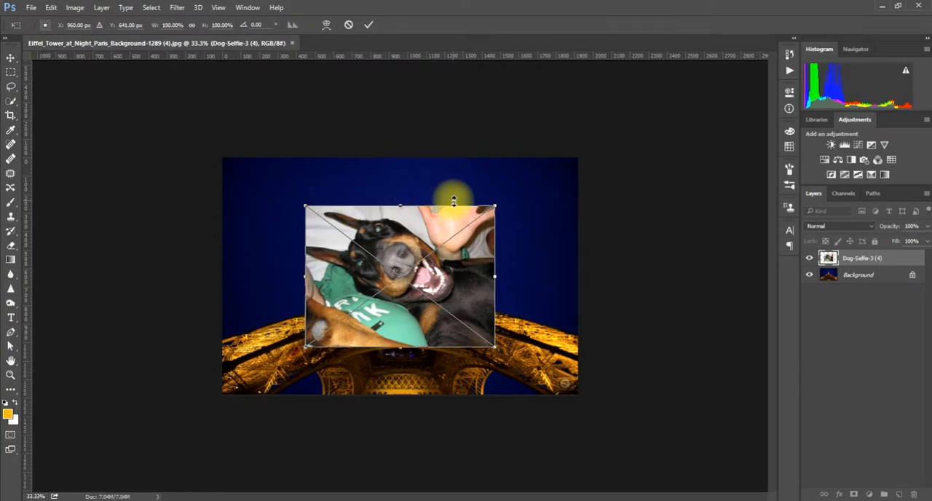
- Rotate the placed dog image 180°, flip it horizontally and rotate it 90° clockwise
{"action": "right_click", "coordinate": [449, 250]}
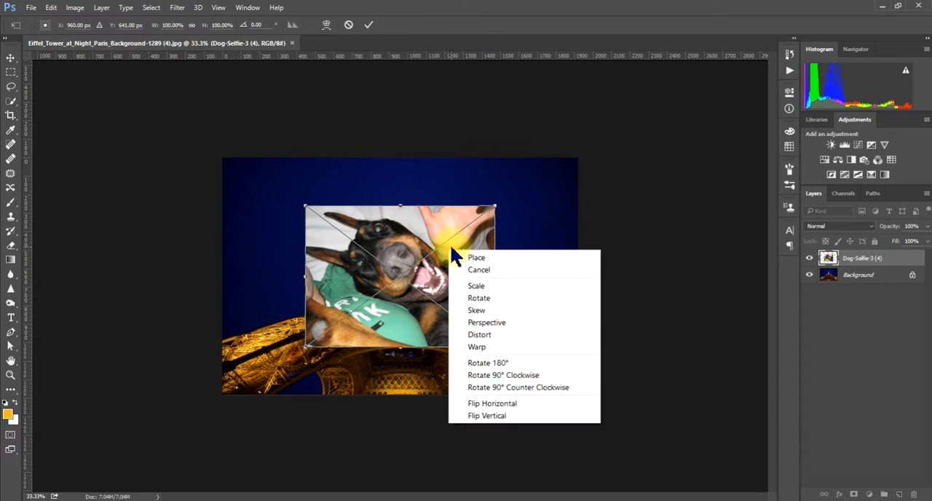
{"action": "left_click", "coordinate": [505, 364]}
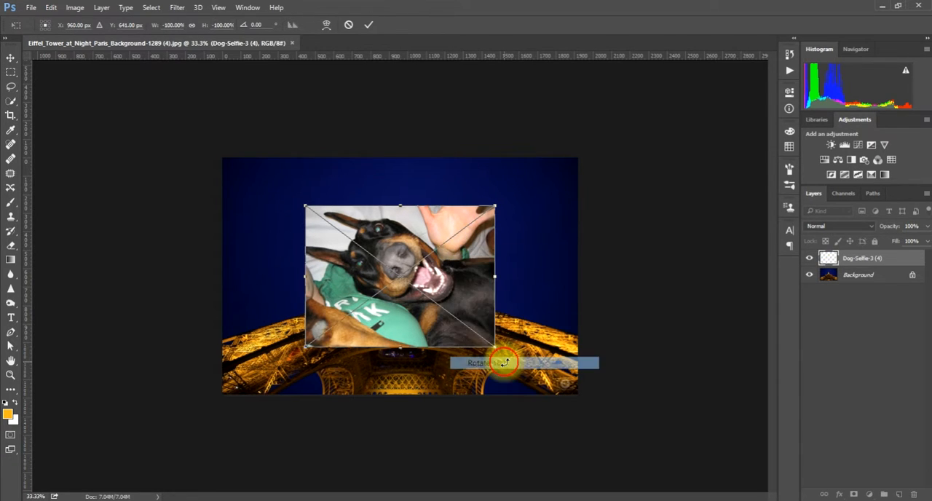
{"action": "right_click", "coordinate": [468, 230]}
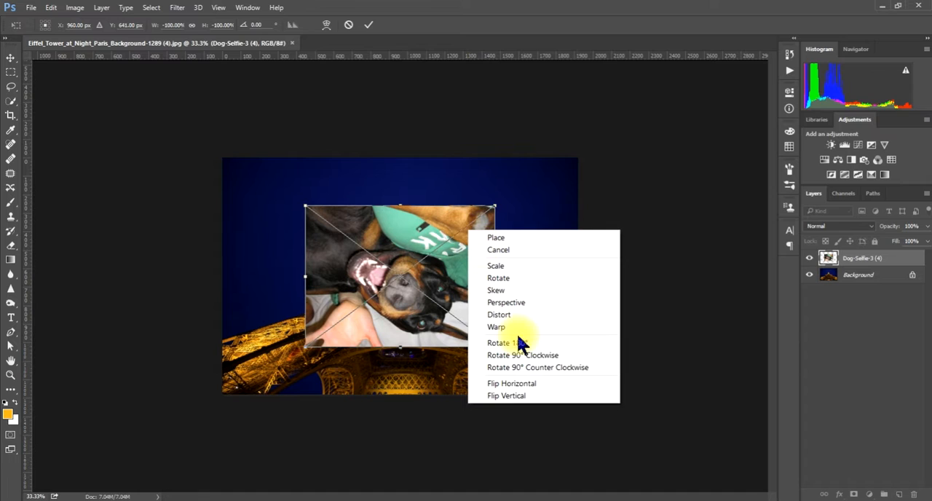
{"action": "left_click", "coordinate": [531, 384]}
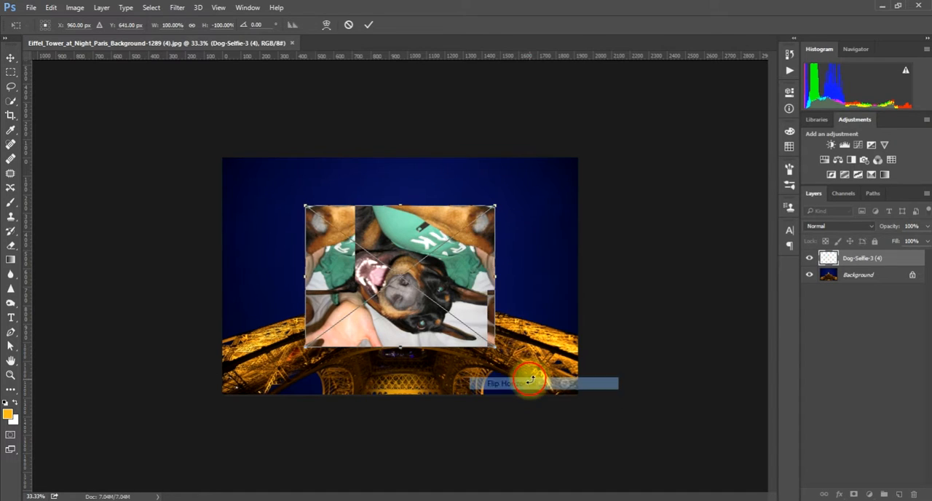
{"action": "right_click", "coordinate": [433, 279]}
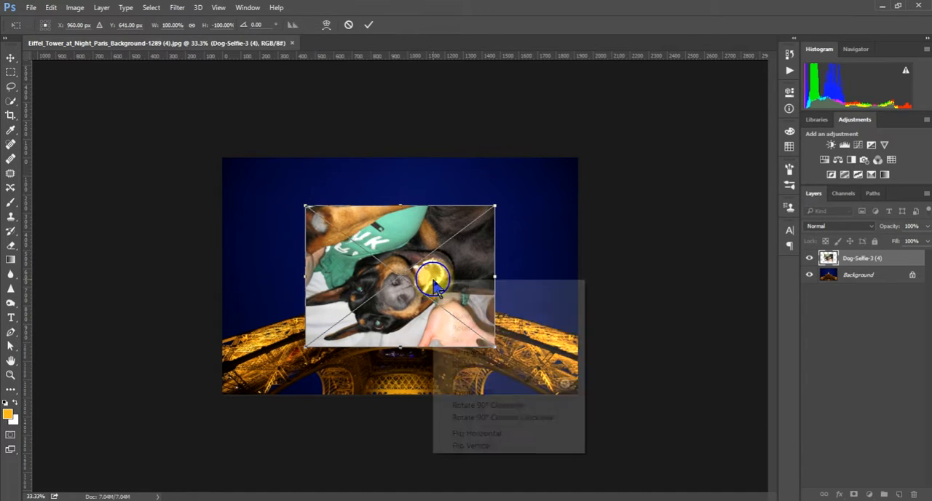
{"action": "left_click", "coordinate": [497, 405]}
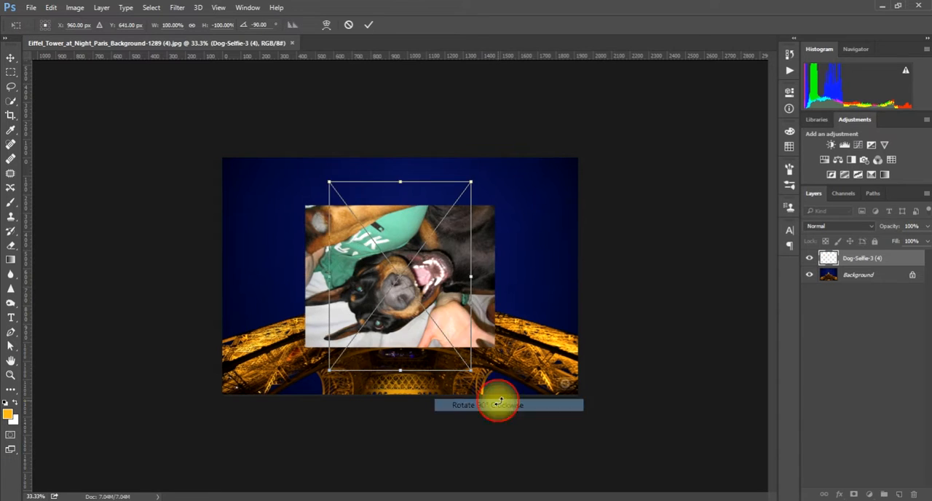
- Align the dog image with the canvas's upper-right corner, scale it to about 127% to fill the canvas height, and commit the placement
{"action": "left_click_drag", "start_coordinate": [440, 251], "coordinate": [544, 231]}
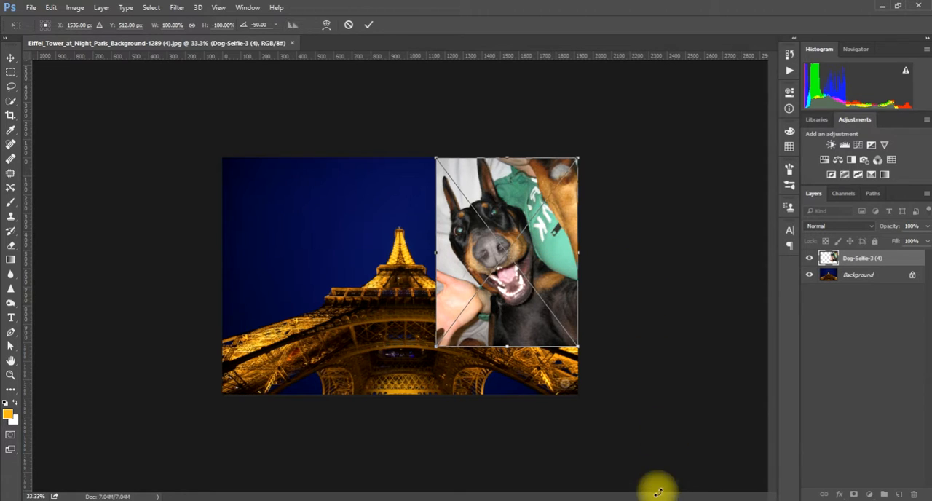
{"action": "left_click_drag", "start_coordinate": [432, 346], "coordinate": [405, 408]}
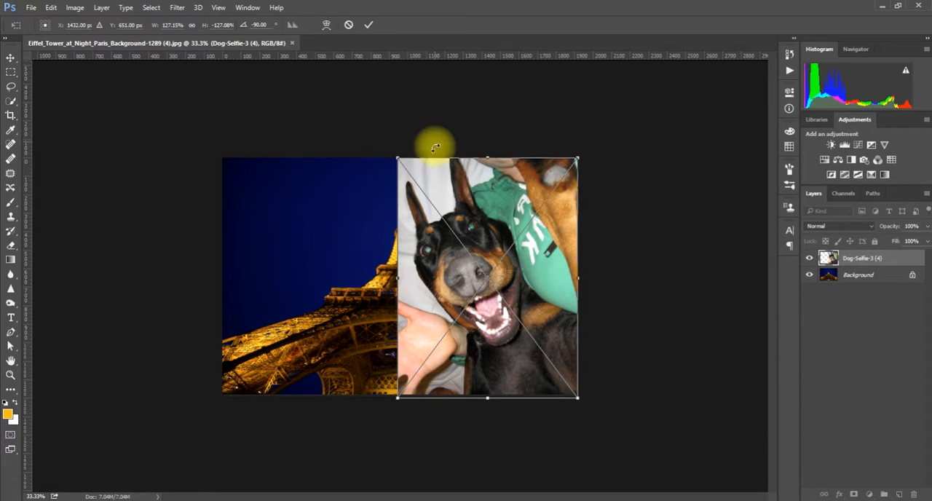
{"action": "mouse_move", "coordinate": [470, 202]}
{"action": "left_mouse_down"}
{"action": "mouse_move", "coordinate": [460, 203]}
{"action": "mouse_move", "coordinate": [468, 200]}
{"action": "mouse_move", "coordinate": [463, 193]}
{"action": "left_mouse_up"}
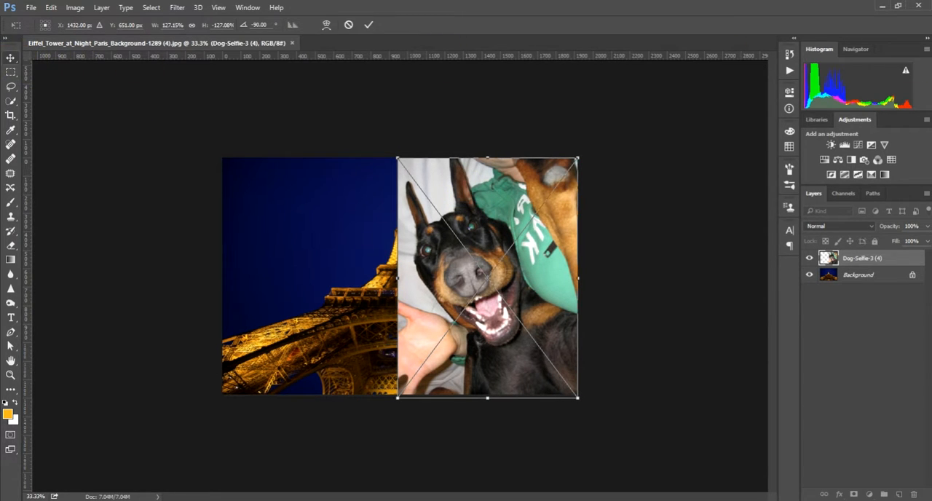
{"action": "key", "text": "Return"}
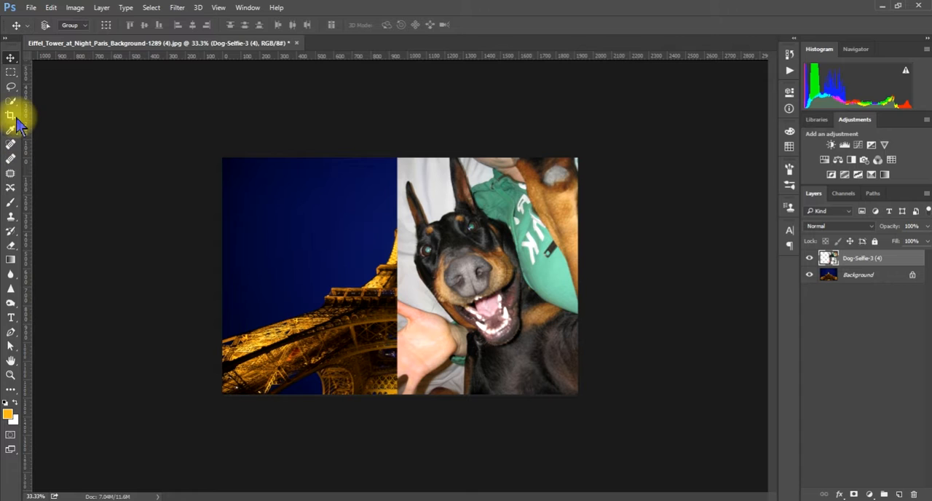
- Select the dog's head, ears, body and raised leg with the Quick Selection tool, excluding the green shirt, bedding and hand
{"action": "left_click", "coordinate": [12, 100]}
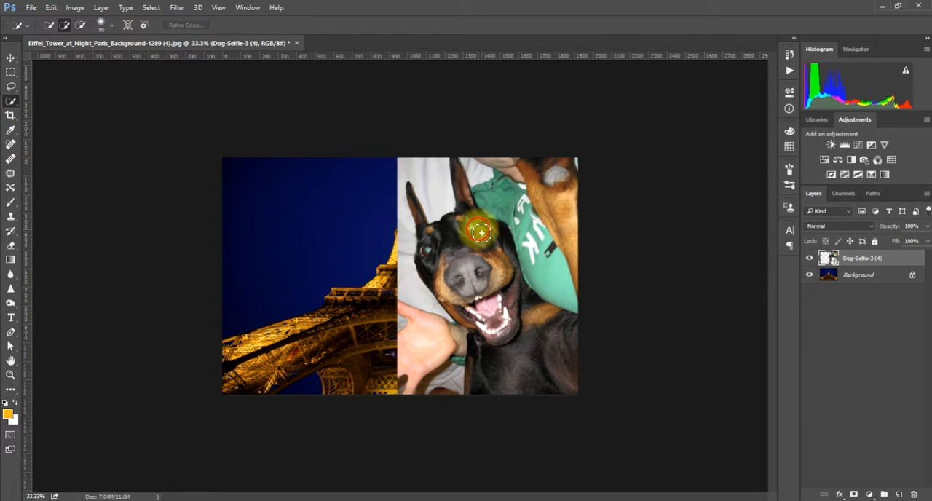
{"action": "mouse_move", "coordinate": [480, 231]}
{"action": "left_mouse_down"}
{"action": "mouse_move", "coordinate": [490, 290]}
{"action": "mouse_move", "coordinate": [493, 274]}
{"action": "left_mouse_up"}
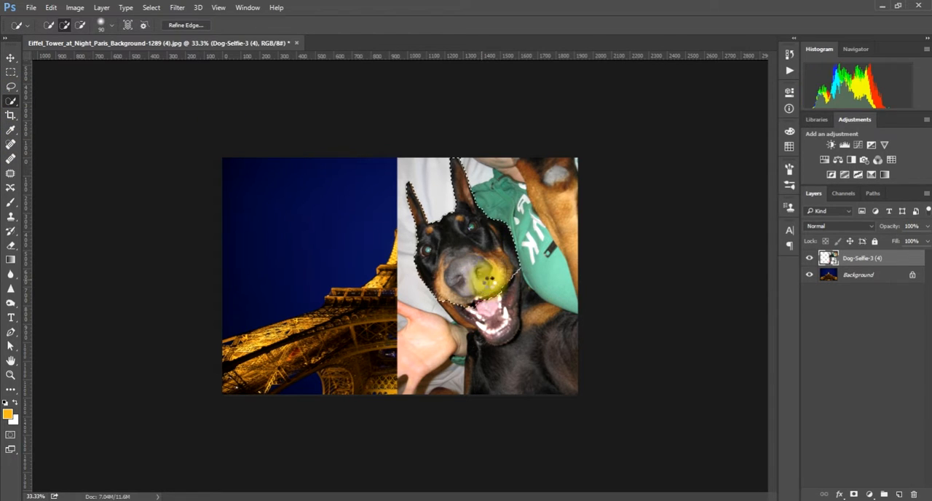
{"action": "left_click_drag", "start_coordinate": [535, 355], "coordinate": [513, 297]}
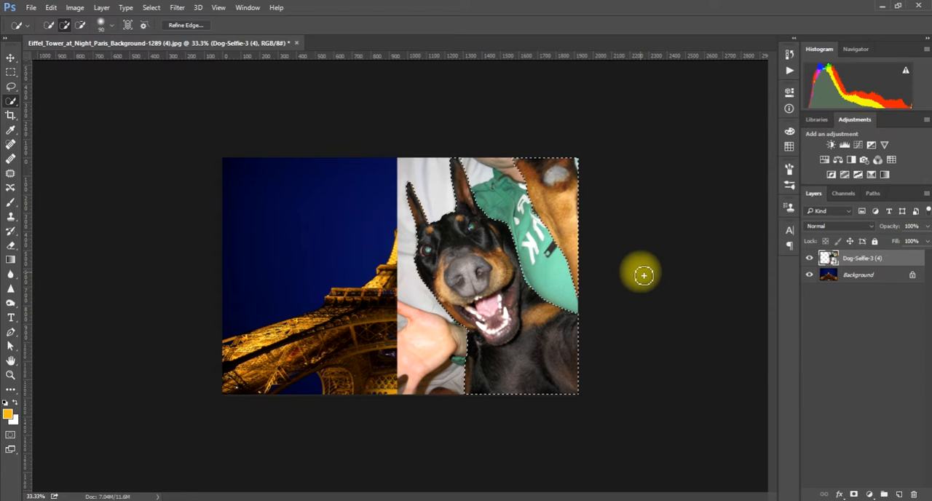
{"action": "key", "text": "alt"}
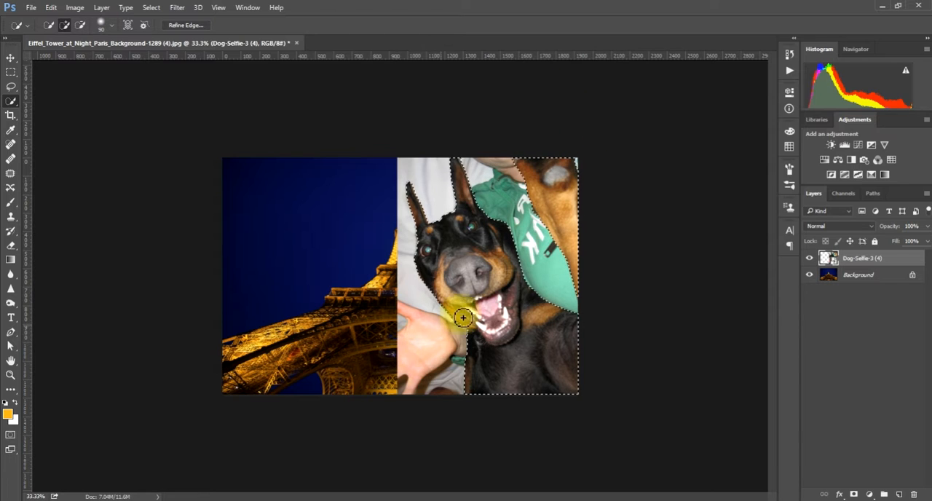
- Open Refine Edge for the dog selection and brush along the edges of both ears
{"action": "right_click", "coordinate": [504, 300]}
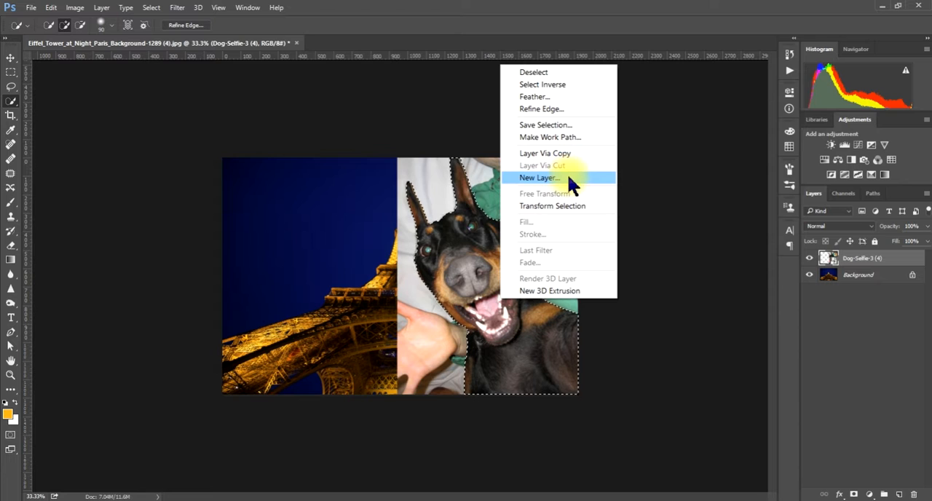
{"action": "left_click", "coordinate": [556, 110]}
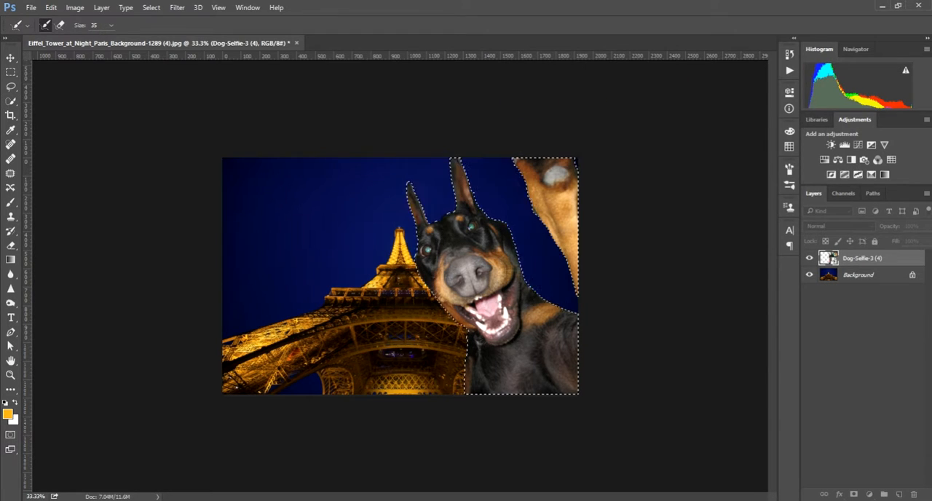
{"action": "left_click_drag", "start_coordinate": [456, 16], "coordinate": [201, 124]}
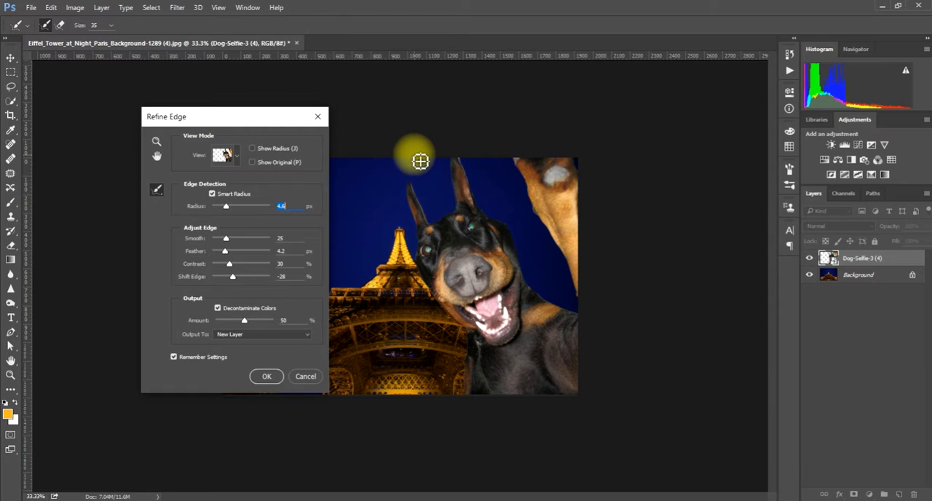
{"action": "mouse_move", "coordinate": [410, 200]}
{"action": "left_mouse_down"}
{"action": "mouse_move", "coordinate": [474, 156]}
{"action": "mouse_move", "coordinate": [471, 164]}
{"action": "left_mouse_up"}
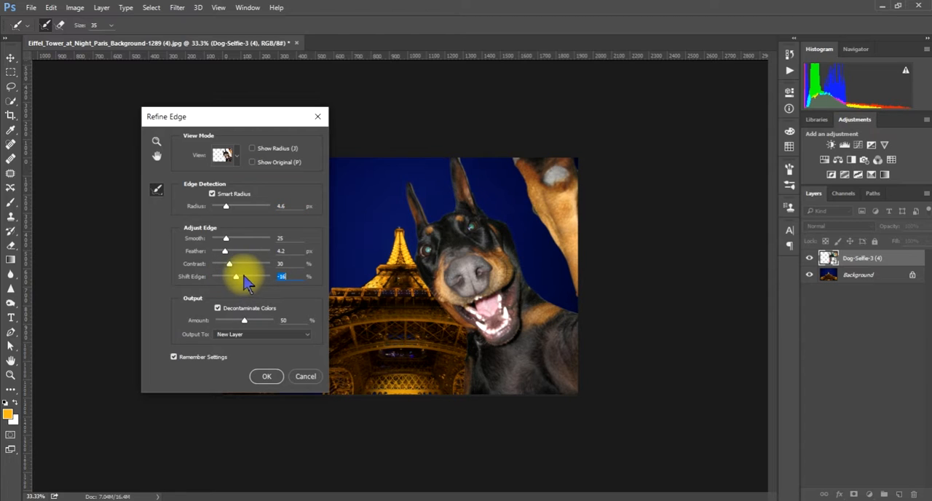
- Set Shift Edge to -14%, brush along the remaining dog outline and output the refined cutout to a new layer
{"action": "left_click_drag", "start_coordinate": [242, 276], "coordinate": [236, 276]}
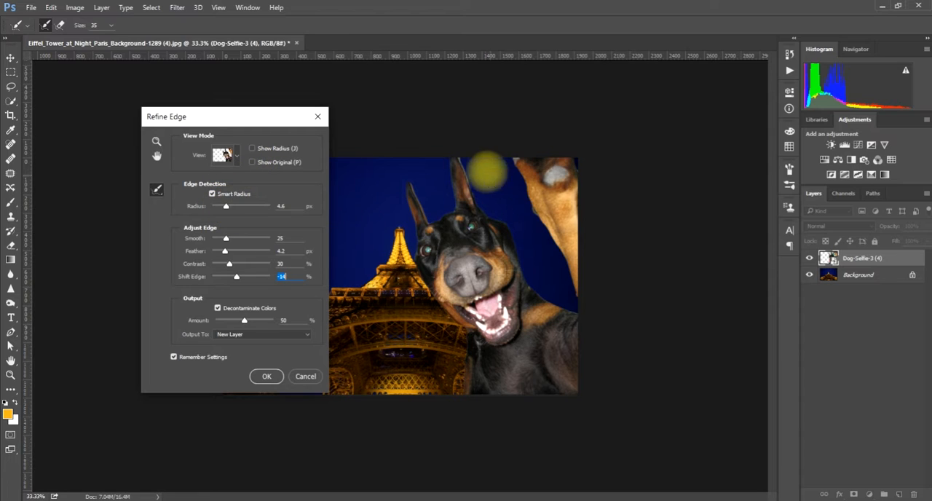
{"action": "mouse_move", "coordinate": [472, 161]}
{"action": "left_mouse_down"}
{"action": "mouse_move", "coordinate": [482, 214]}
{"action": "mouse_move", "coordinate": [511, 231]}
{"action": "mouse_move", "coordinate": [534, 285]}
{"action": "mouse_move", "coordinate": [593, 316]}
{"action": "left_mouse_up"}
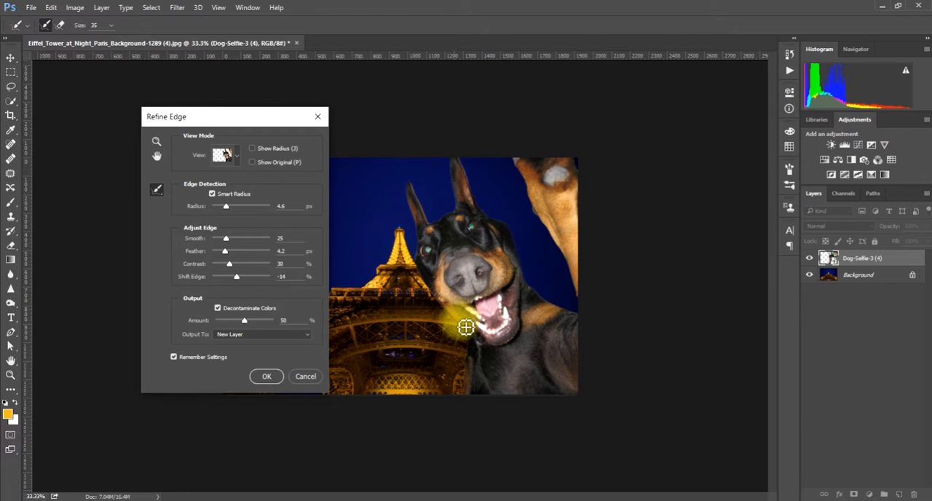
{"action": "mouse_move", "coordinate": [473, 375]}
{"action": "left_mouse_down"}
{"action": "mouse_move", "coordinate": [476, 336]}
{"action": "mouse_move", "coordinate": [445, 310]}
{"action": "mouse_move", "coordinate": [422, 264]}
{"action": "mouse_move", "coordinate": [425, 221]}
{"action": "mouse_move", "coordinate": [415, 191]}
{"action": "left_mouse_up"}
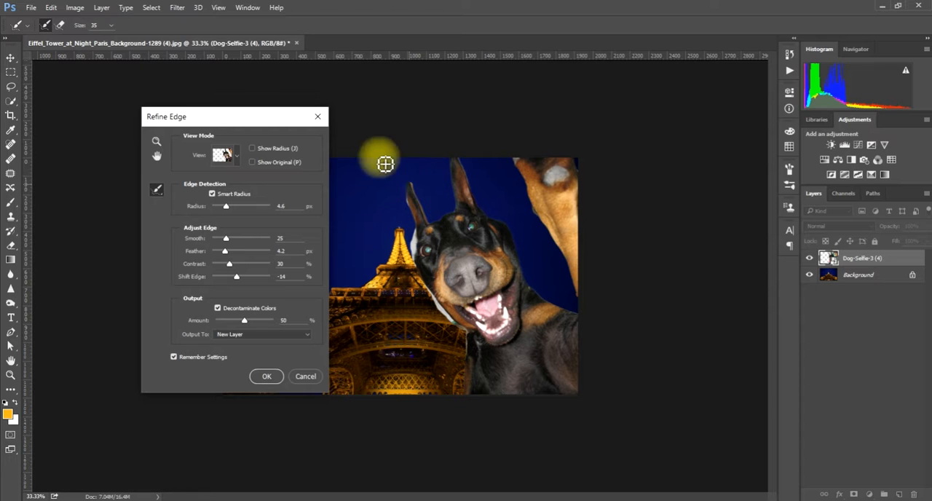
{"action": "left_click", "coordinate": [266, 384]}
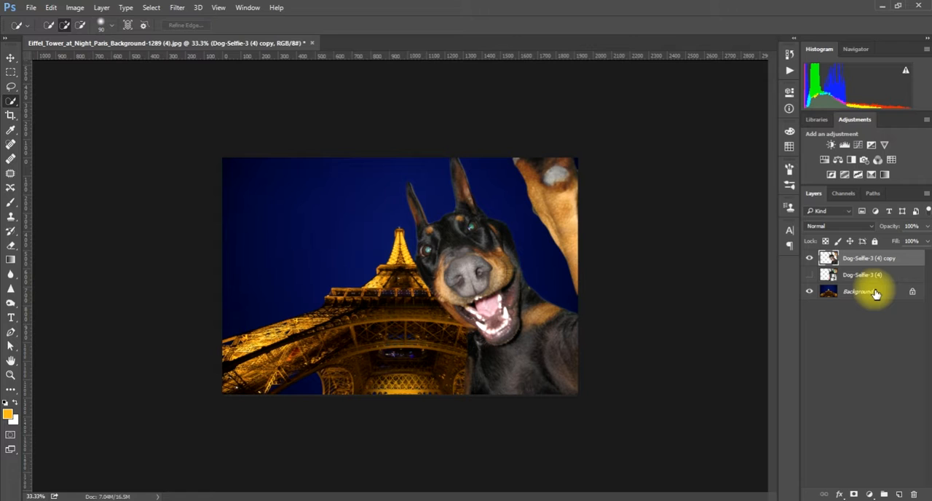
- Apply Auto Tone, Auto Contrast and Auto Color to the Background layer with the Eiffel Tower
{"action": "left_click", "coordinate": [874, 291]}
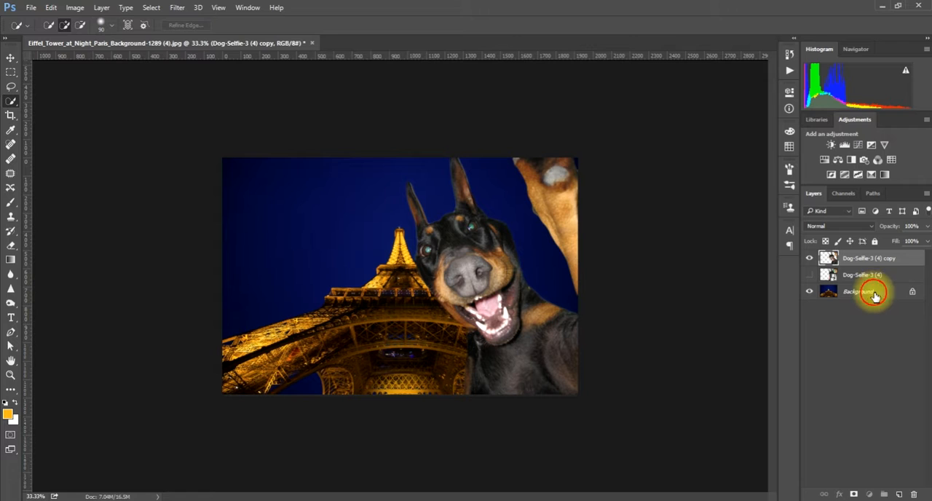
{"action": "left_click", "coordinate": [75, 7]}
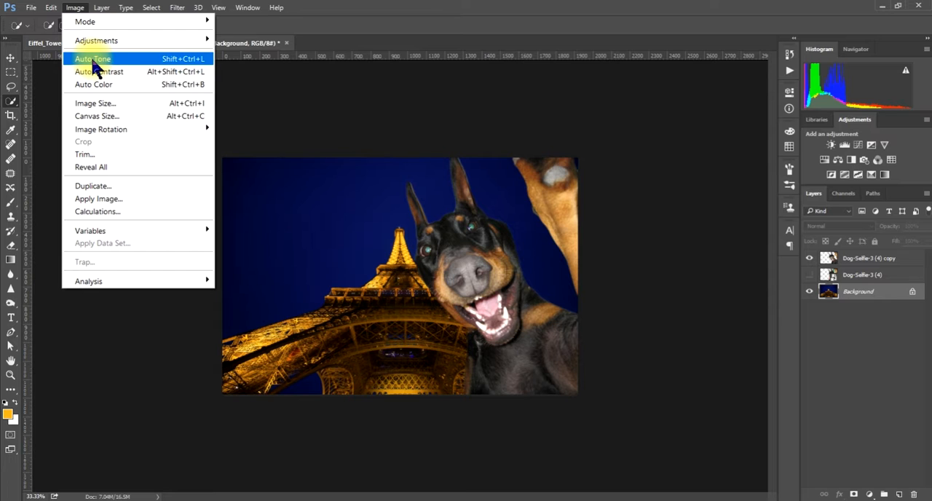
{"action": "left_click", "coordinate": [91, 56]}
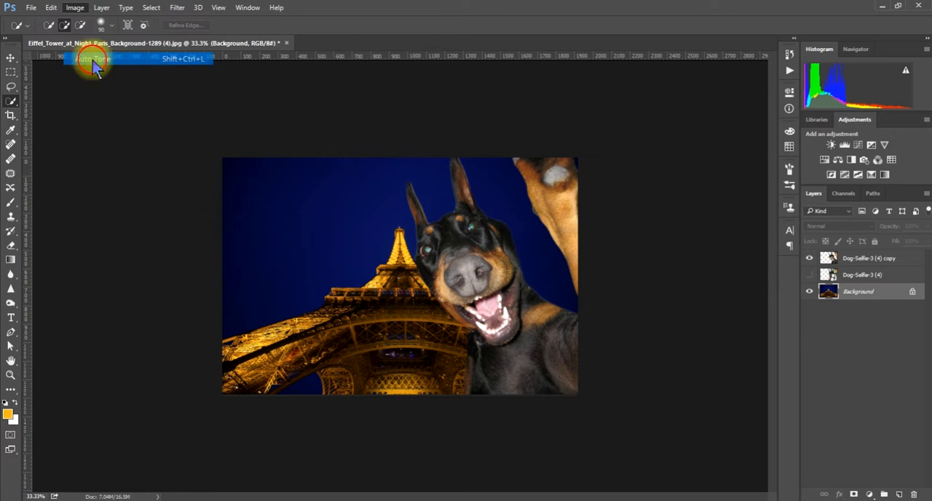
{"action": "left_click", "coordinate": [75, 9]}
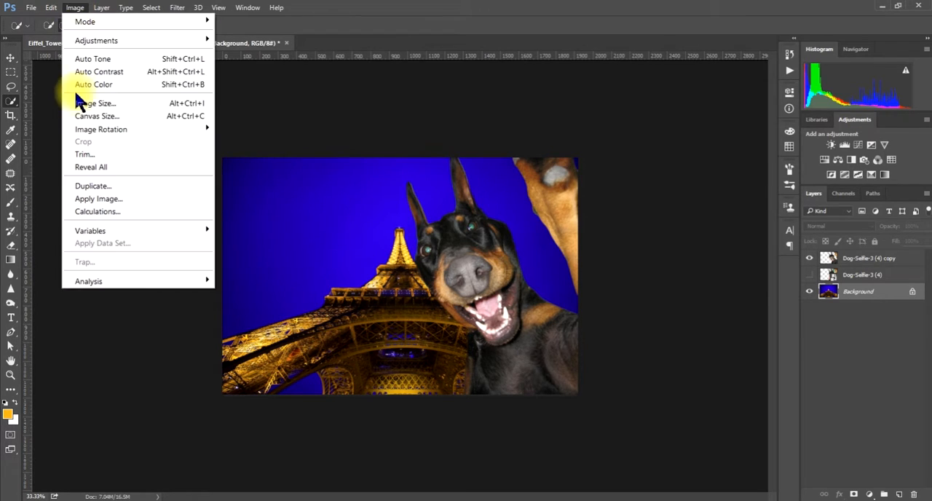
{"action": "left_click", "coordinate": [80, 70]}
{"action": "left_click", "coordinate": [75, 9]}
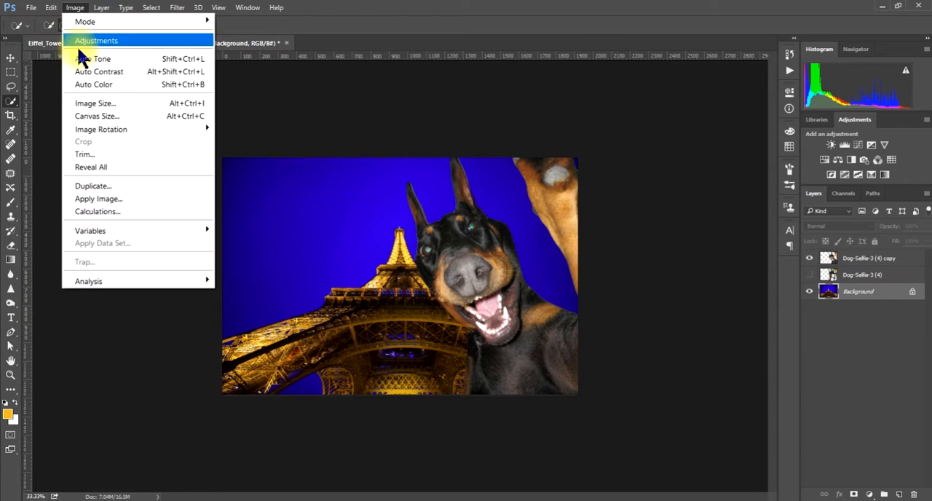
{"action": "left_click", "coordinate": [82, 85]}
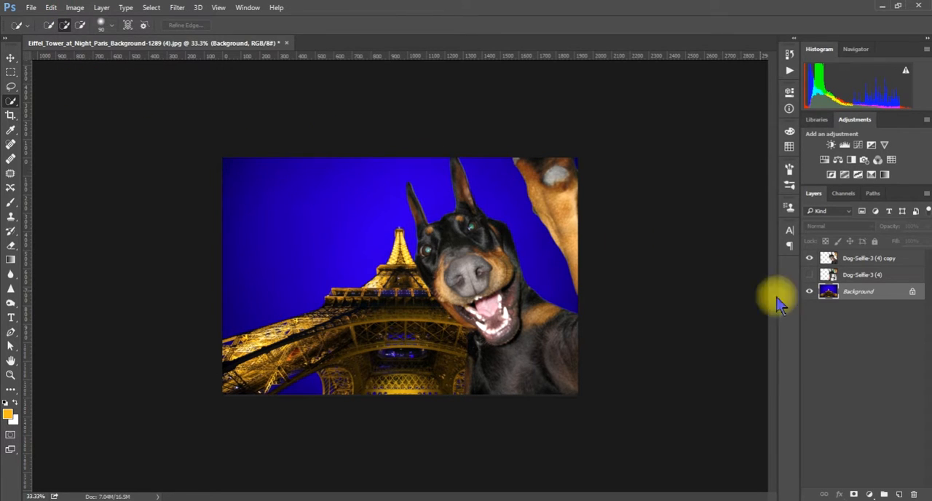
- Apply Auto Contrast to the Dog-Selfie-3 (4) copy layer with the cut-out dog
{"action": "left_click", "coordinate": [856, 275]}
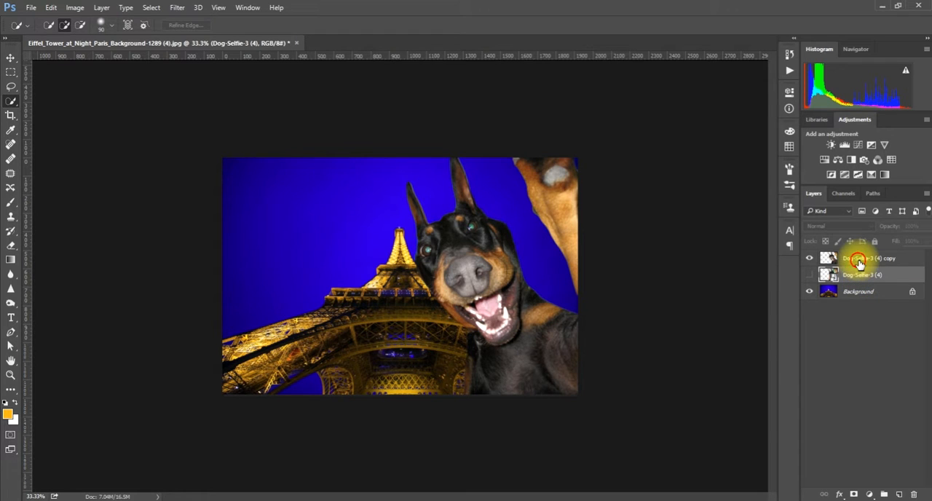
{"action": "left_click", "coordinate": [858, 258]}
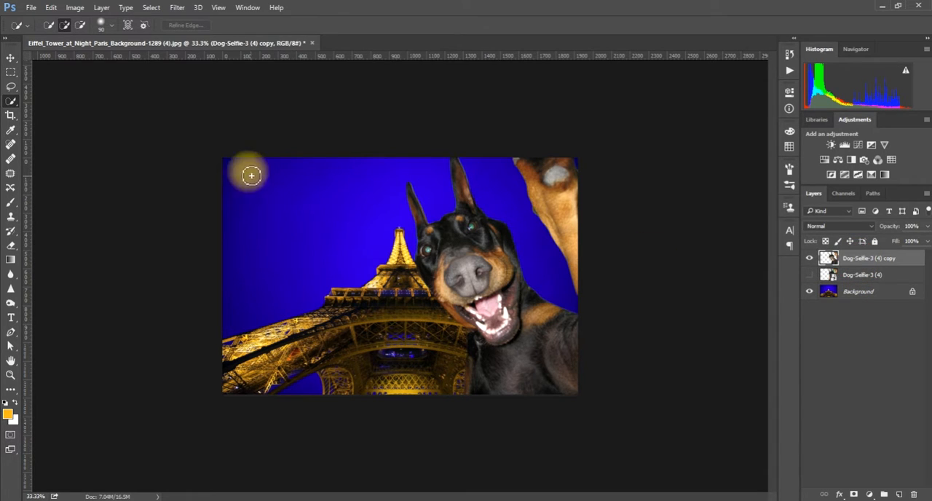
{"action": "left_click", "coordinate": [75, 7]}
{"action": "left_click", "coordinate": [86, 71]}
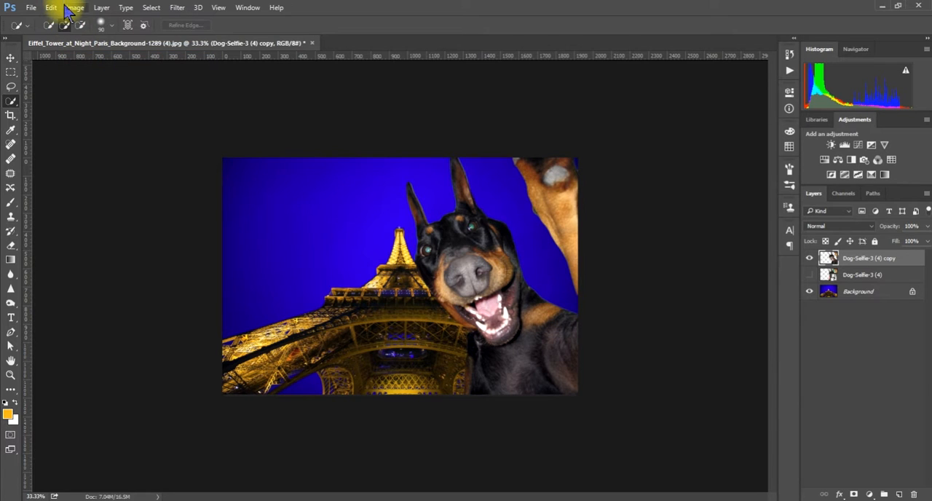
{"action": "left_click", "coordinate": [75, 8]}
{"action": "left_click", "coordinate": [97, 71]}
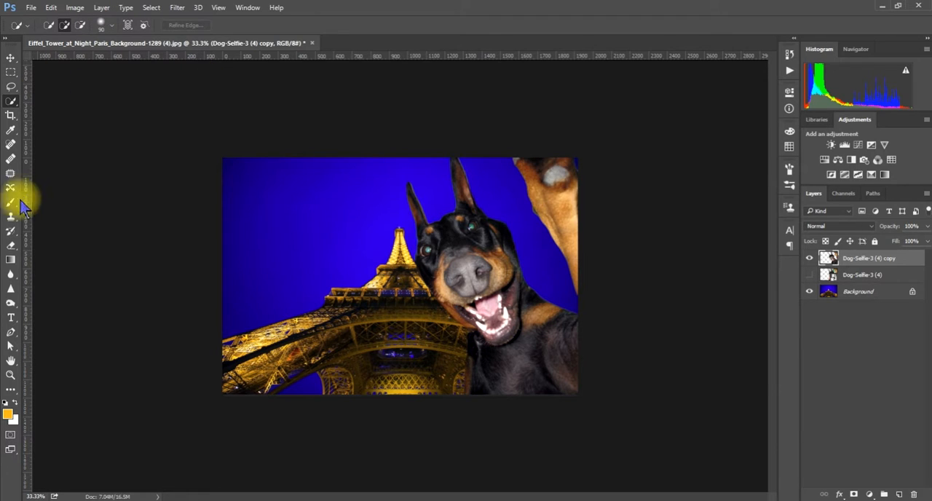
- Darken the glow in the dog's eyes with the Burn tool at brush size 40, Midtones range and 50% exposure
{"action": "left_click", "coordinate": [10, 302]}
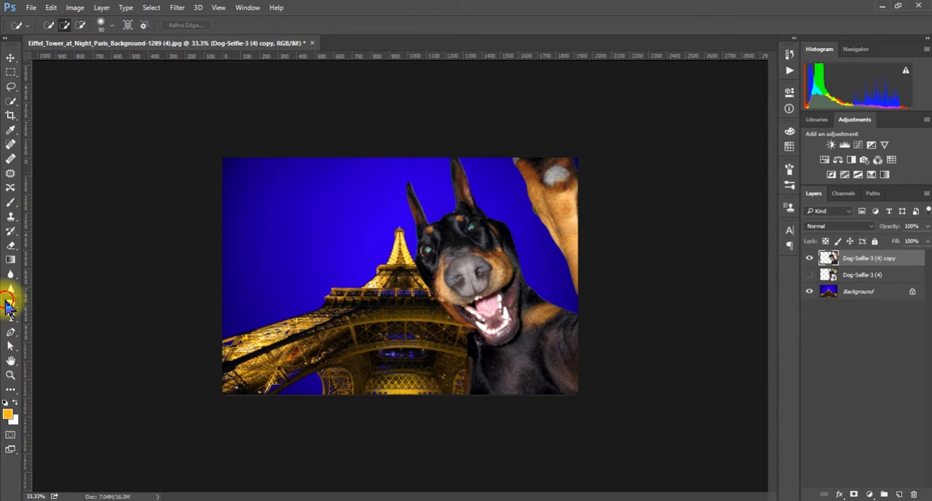
{"action": "left_click", "coordinate": [433, 255]}
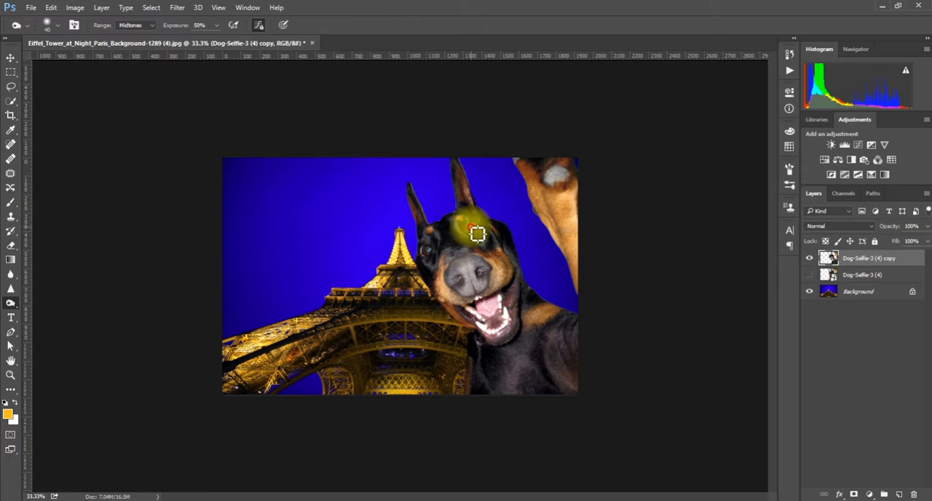
- Brighten the cut-out dog layer with an Exposure adjustment of +0.68
{"action": "left_click", "coordinate": [83, 8]}
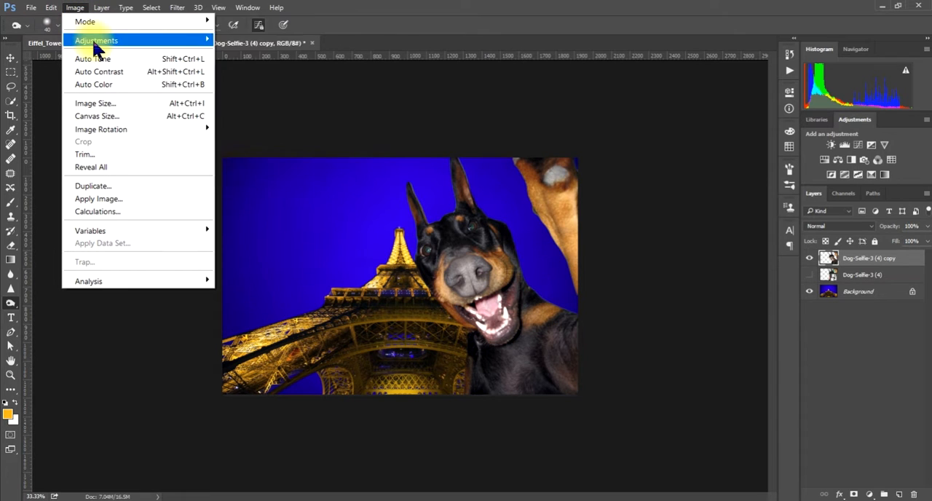
{"action": "mouse_move", "coordinate": [92, 39]}
{"action": "left_click", "coordinate": [231, 78]}
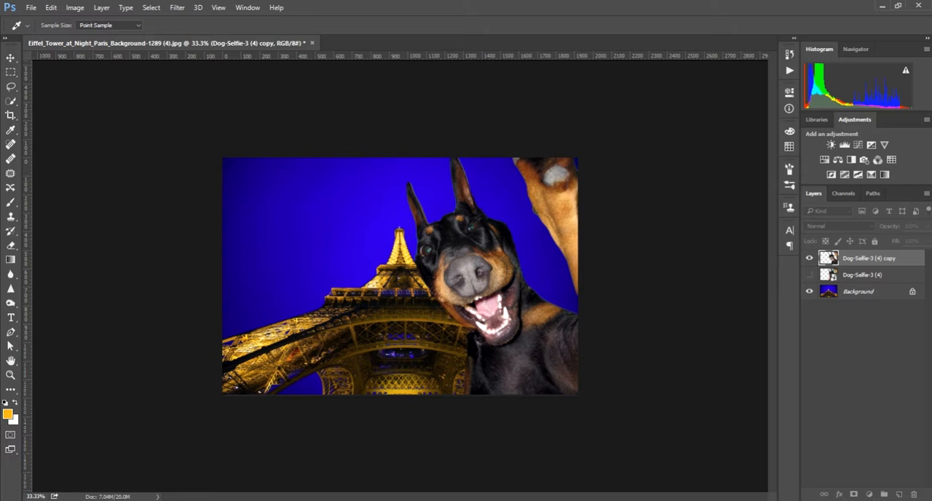
{"action": "left_click_drag", "start_coordinate": [702, 30], "coordinate": [470, 16]}
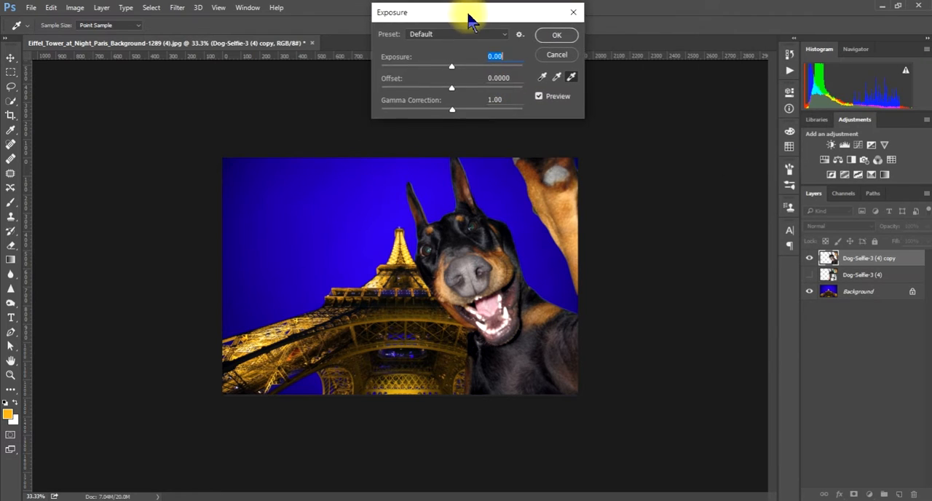
{"action": "left_click_drag", "start_coordinate": [450, 67], "coordinate": [460, 72]}
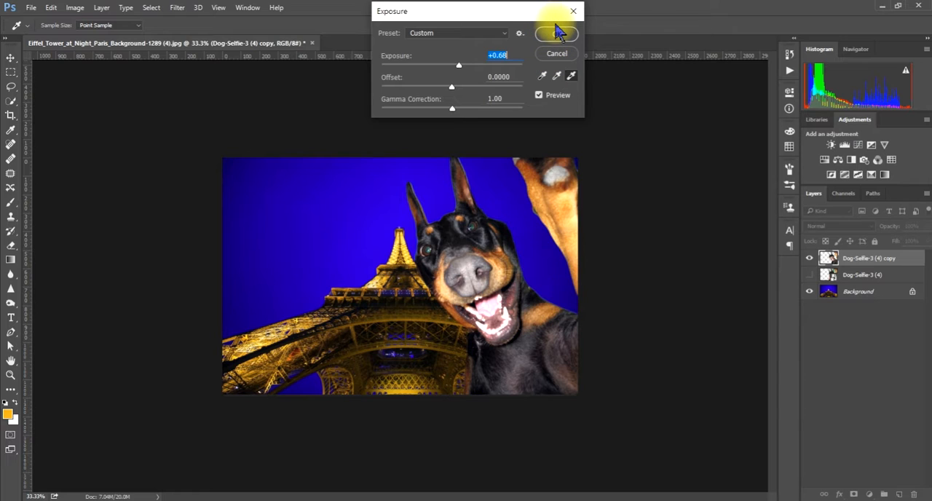
{"action": "left_click", "coordinate": [559, 32]}
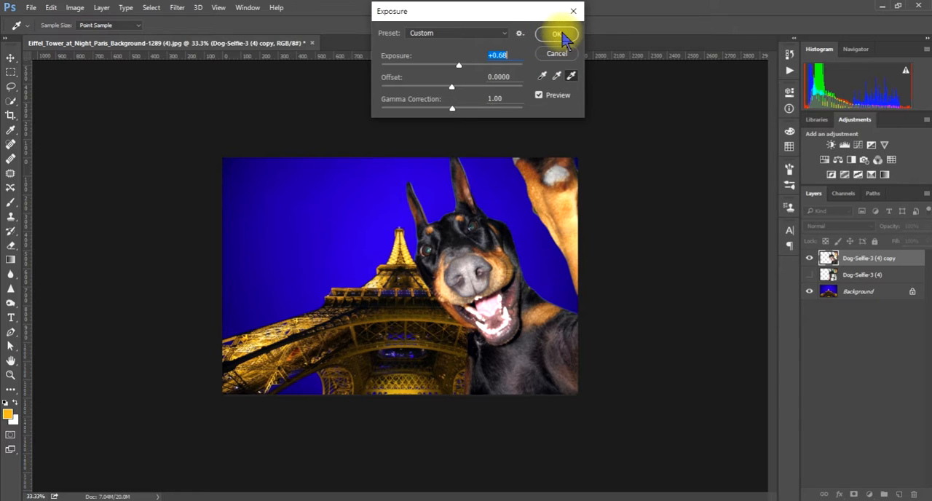
- Enlarge the Burn brush to 400 and burn over the dog's open mouth with Midtones range and 50% exposure
{"action": "key", "text": "o"}
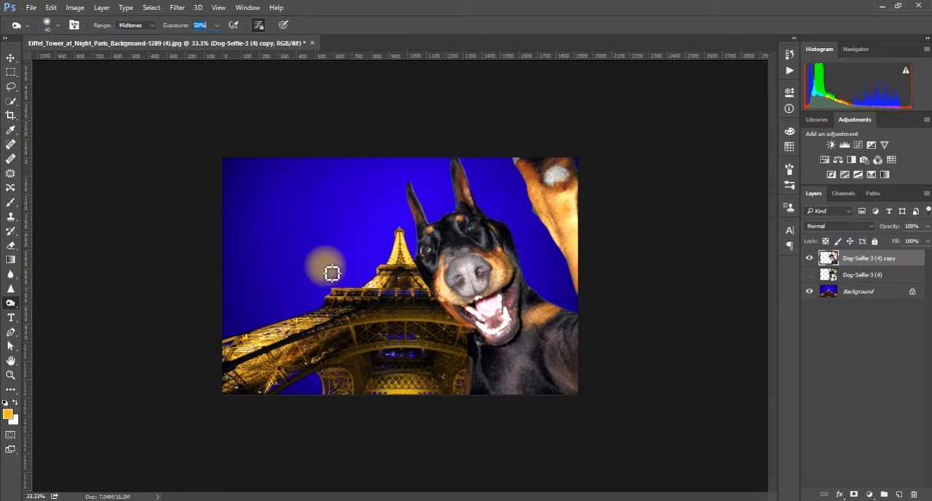
{"action": "left_click", "coordinate": [12, 56]}
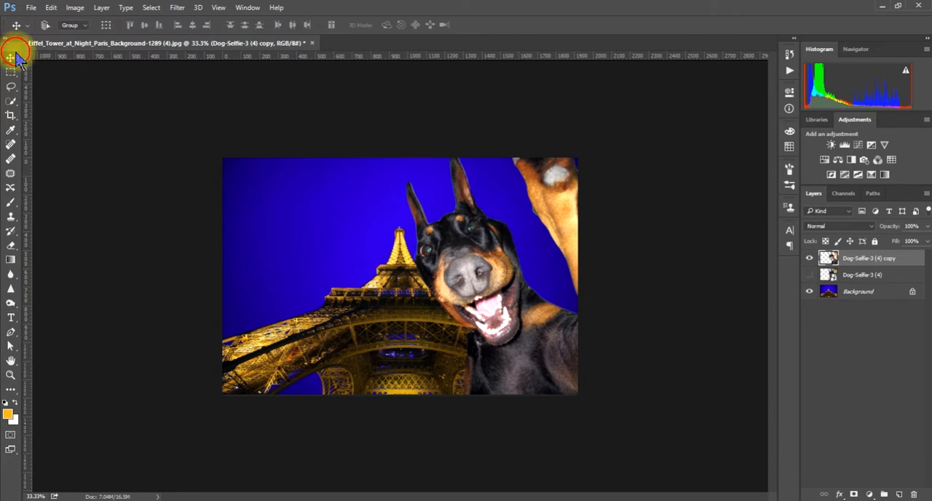
{"action": "left_click", "coordinate": [11, 303]}
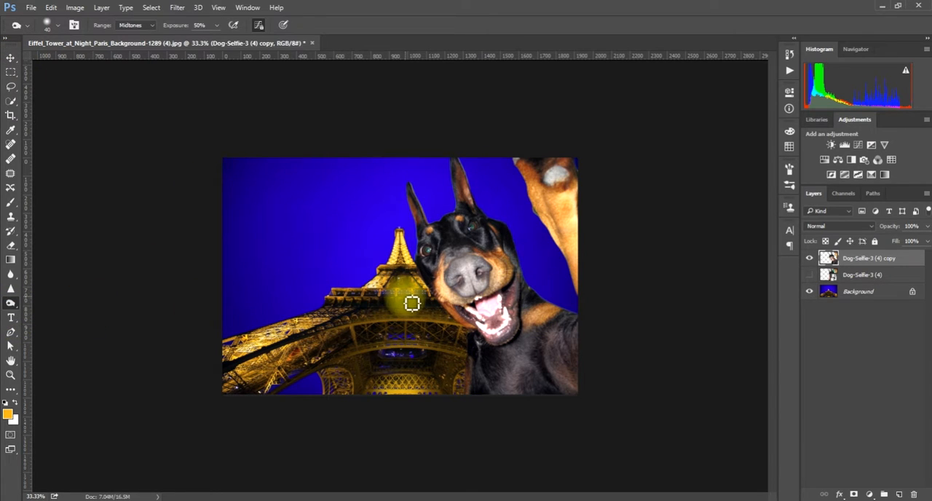
{"action": "key", "text": "bracketright"}
{"action": "key", "text": "bracketright"}
{"action": "key", "text": "bracketright"}
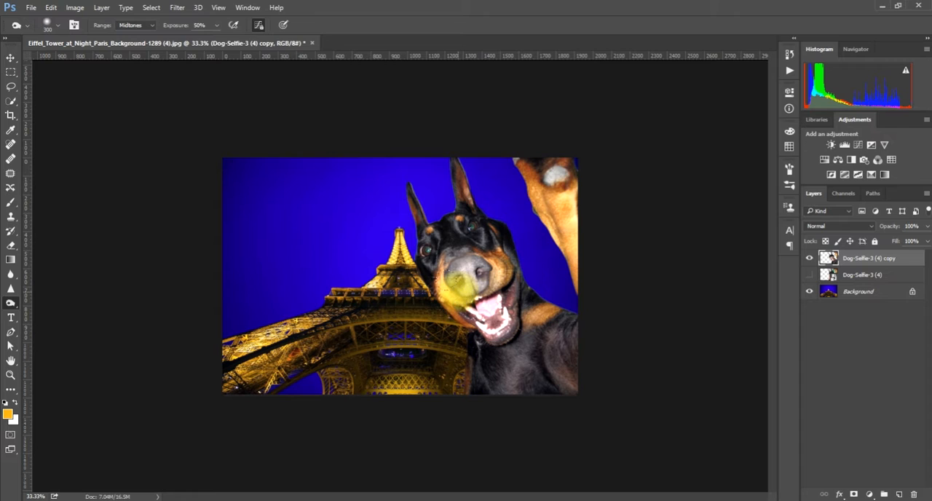
{"action": "key", "text": "bracketright"}
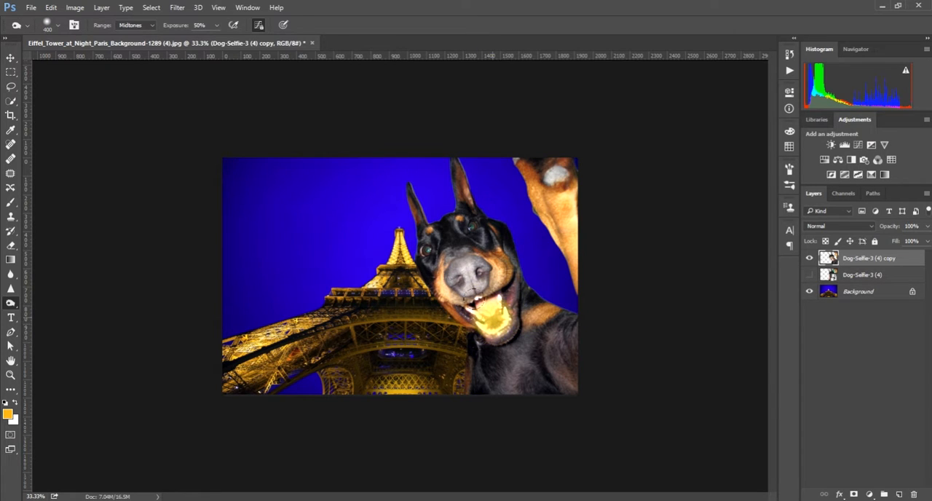
{"action": "left_click_drag", "start_coordinate": [493, 318], "coordinate": [491, 314]}
{"action": "left_click", "coordinate": [490, 315]}
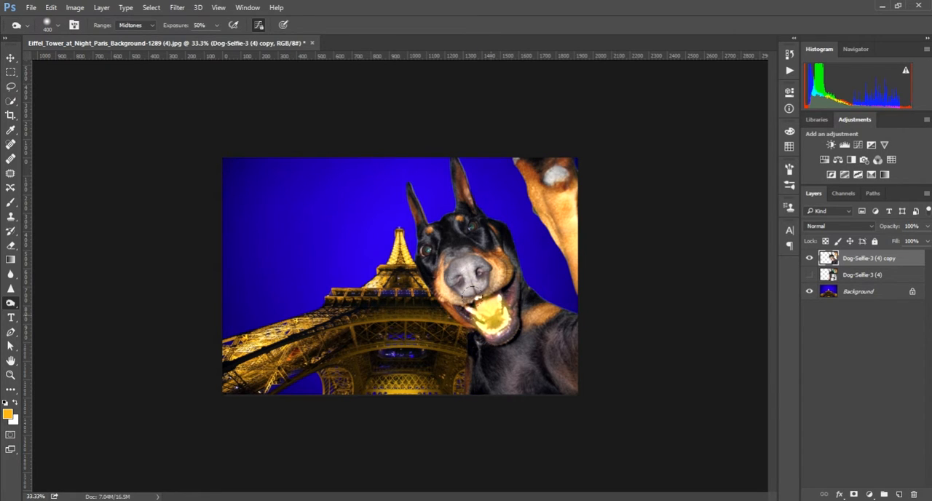
{"action": "left_click", "coordinate": [490, 315]}
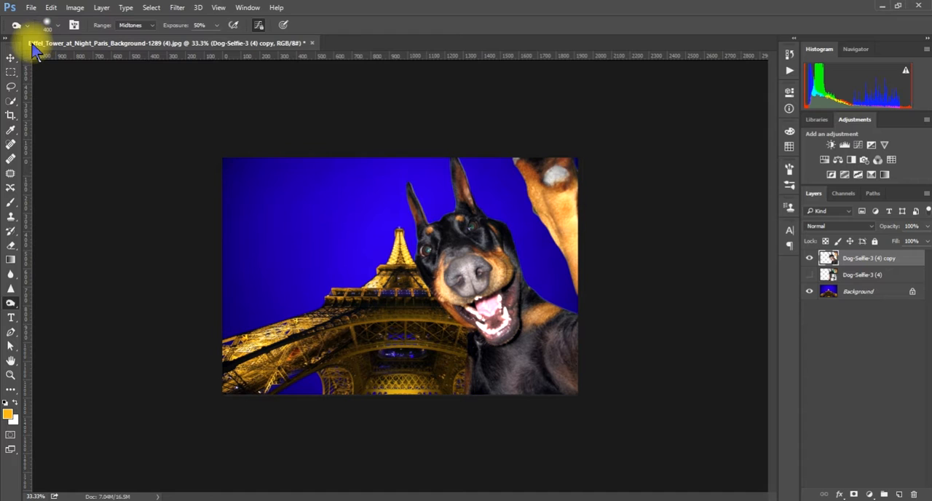
- Save the composite as the layered Photoshop file Eiffel_Tower_at_Night_Paris_Background-1289 (4).psd in the ebay folder on the Desktop
{"action": "left_click", "coordinate": [32, 7]}
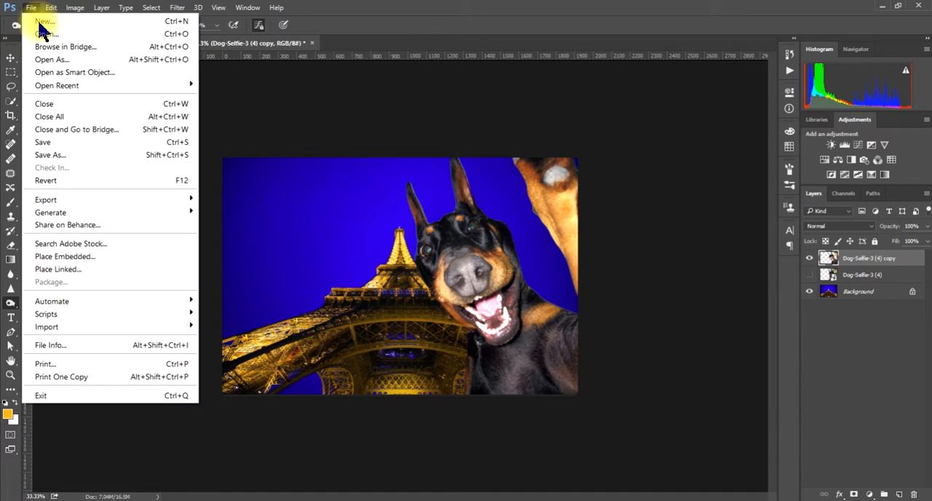
{"action": "left_click", "coordinate": [62, 154]}
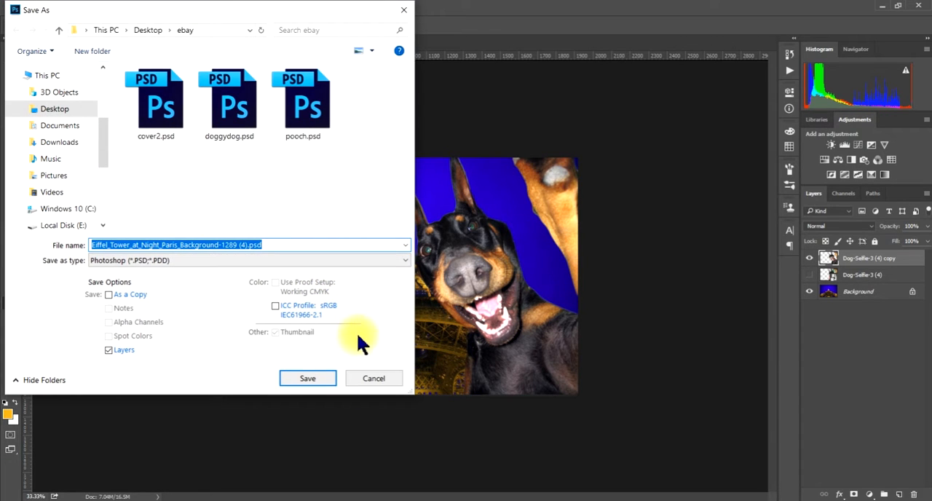
{"action": "left_click", "coordinate": [325, 379]}
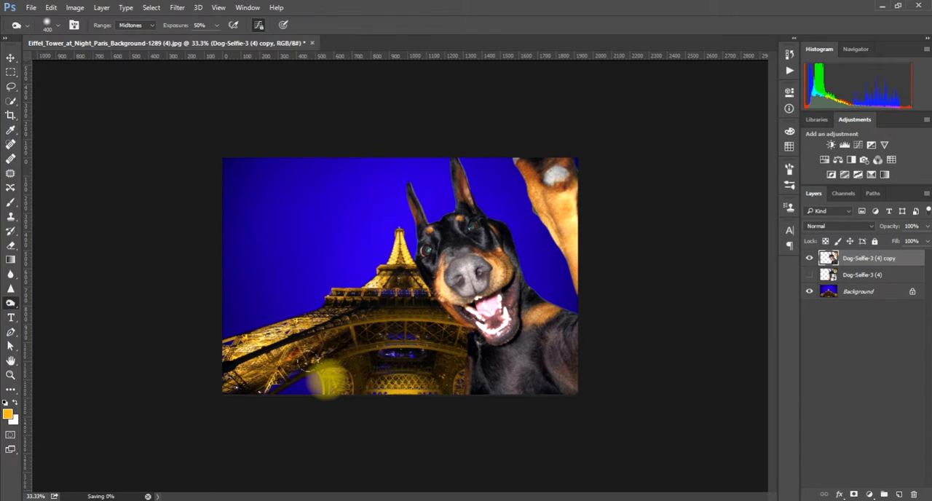